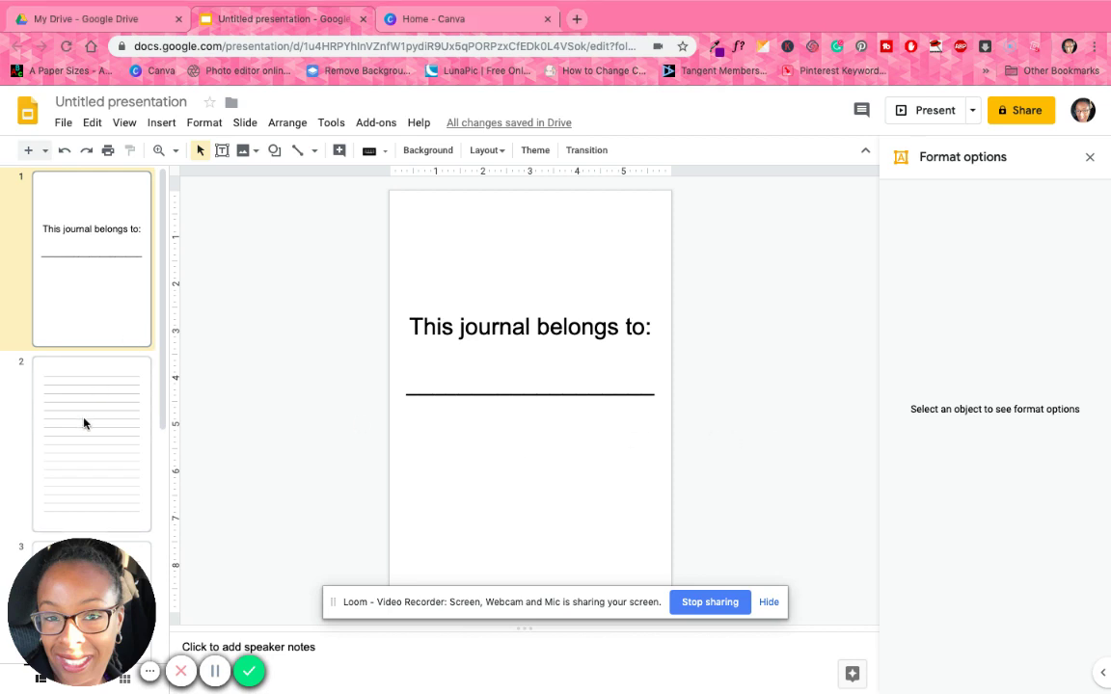
left_click(103, 440)
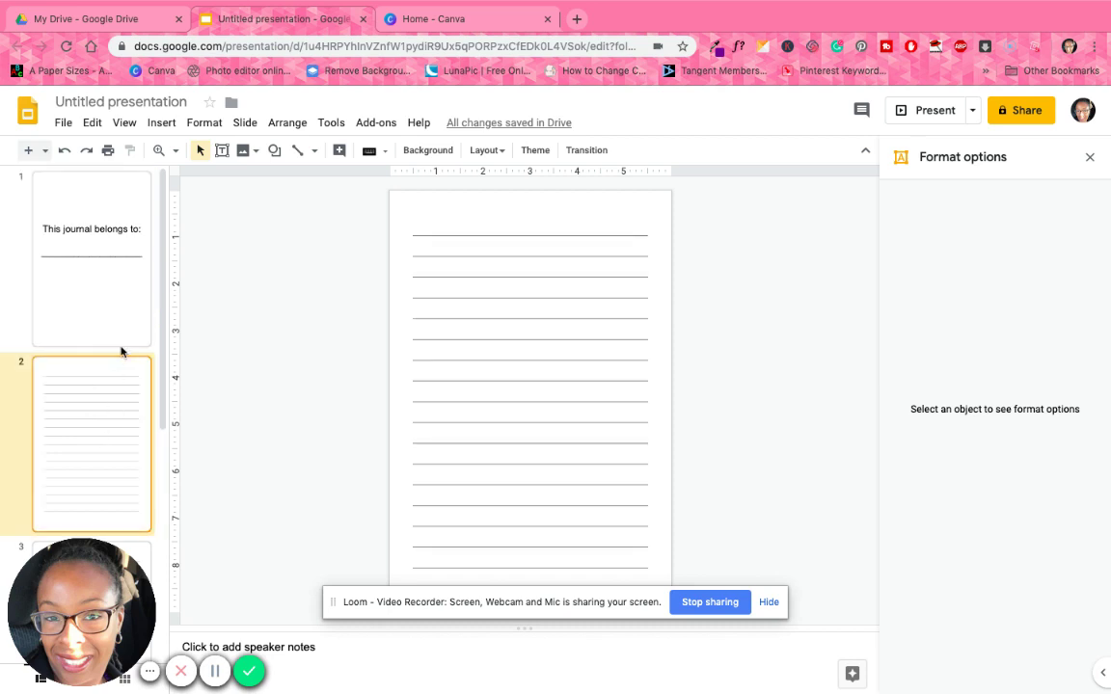
left_click(120, 298)
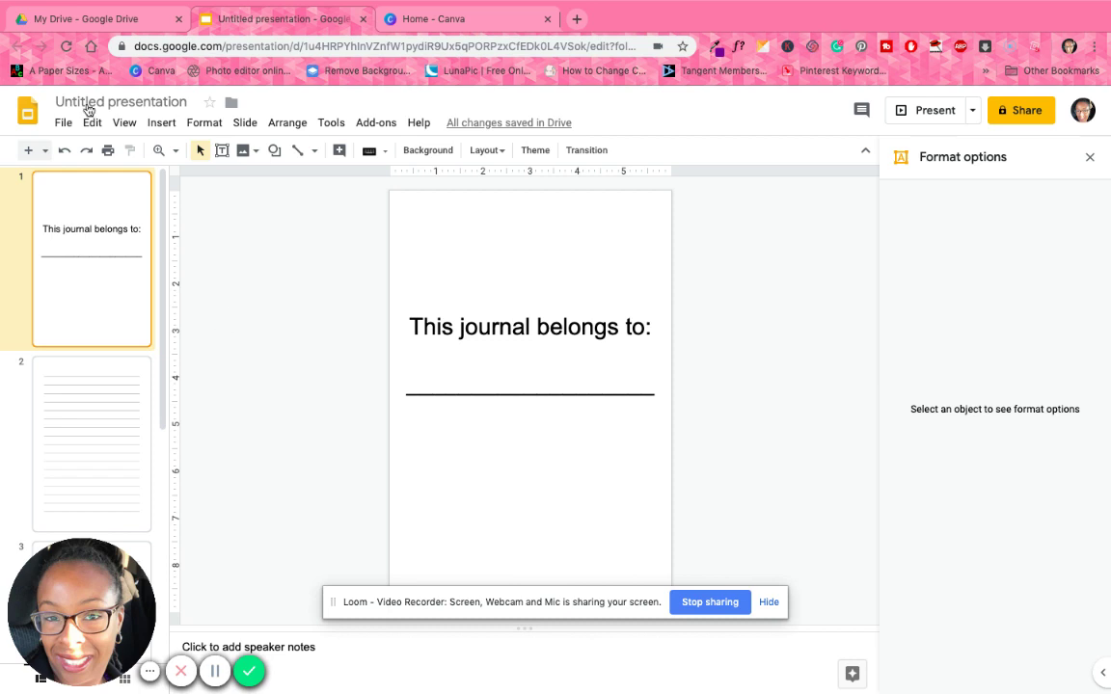
- Switch to Google Drive and create a new blank Google Slides presentation
left_click(86, 17)
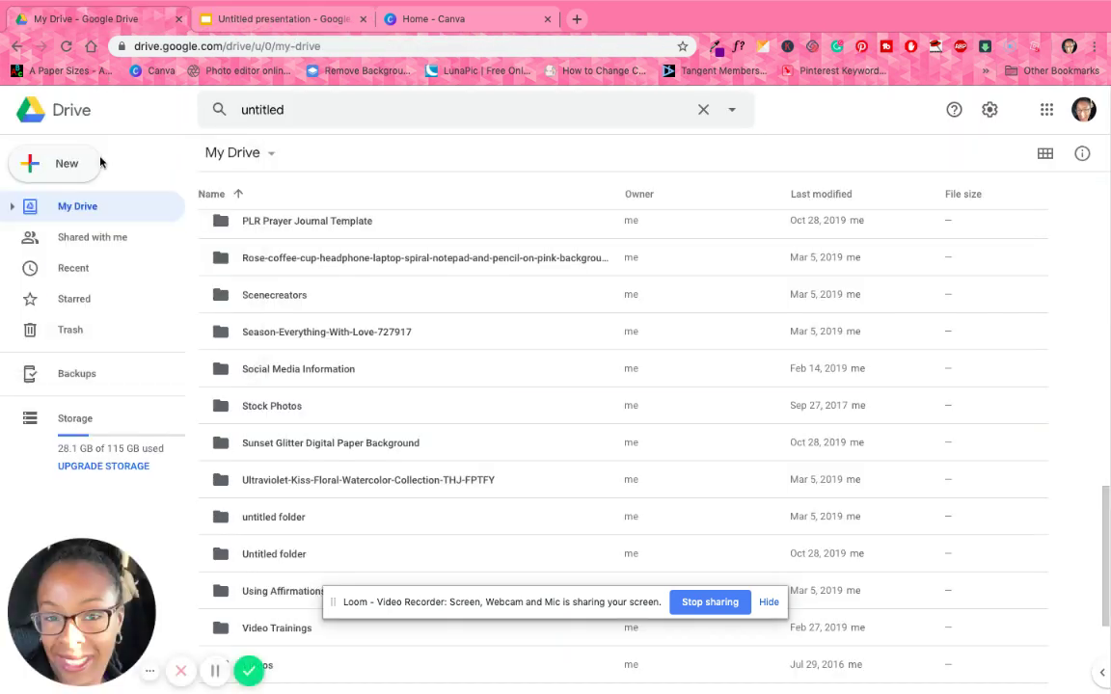
left_click(62, 170)
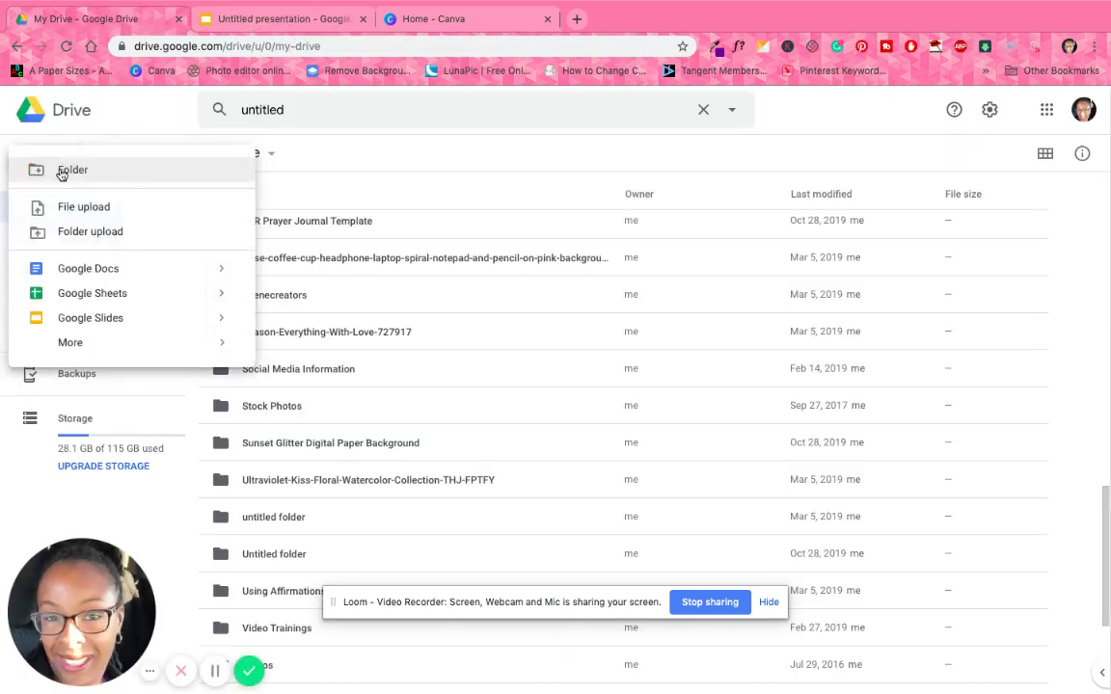
left_click(90, 317)
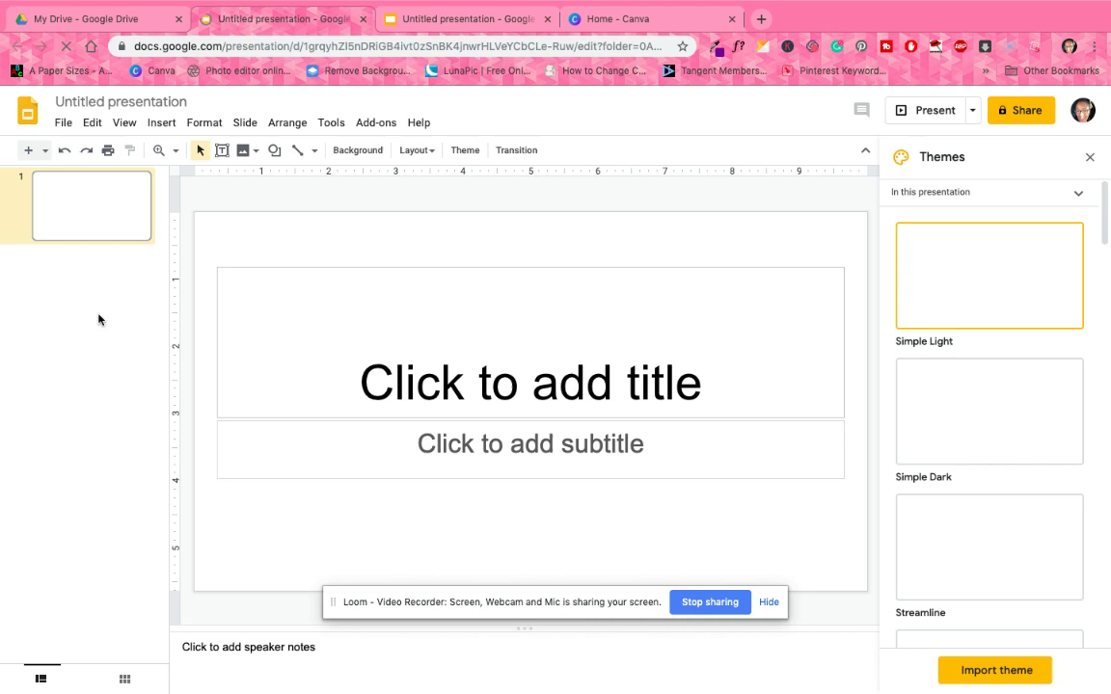
- Set the presentation's page size to a custom 6 by 9 inches and apply it
left_click(64, 124)
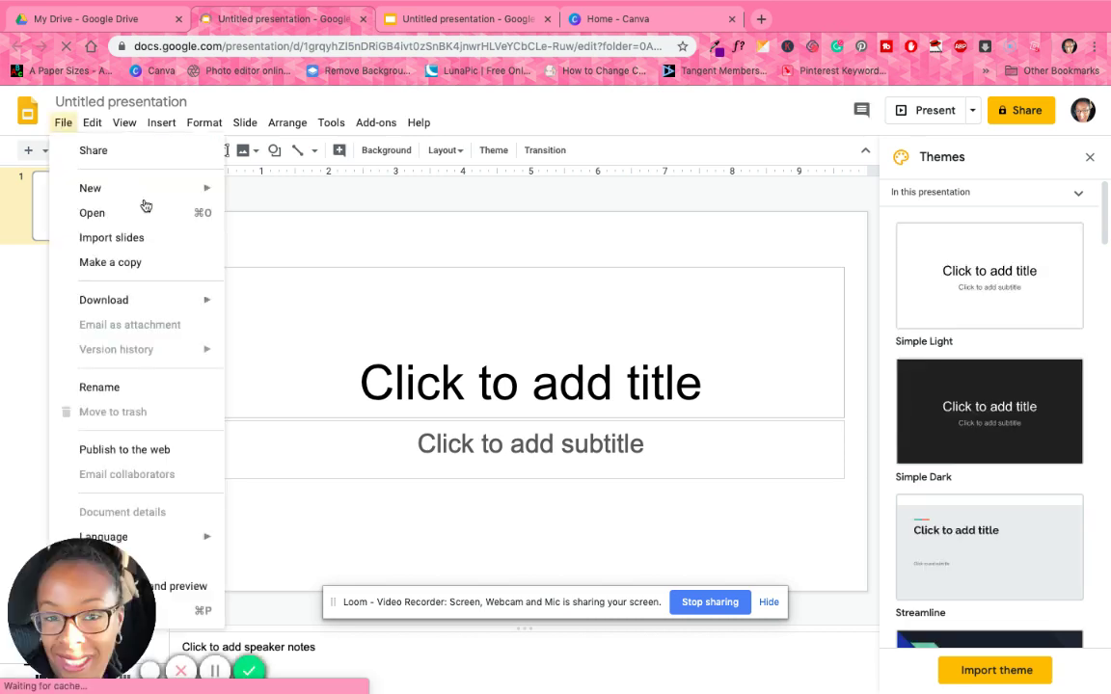
left_click(163, 570)
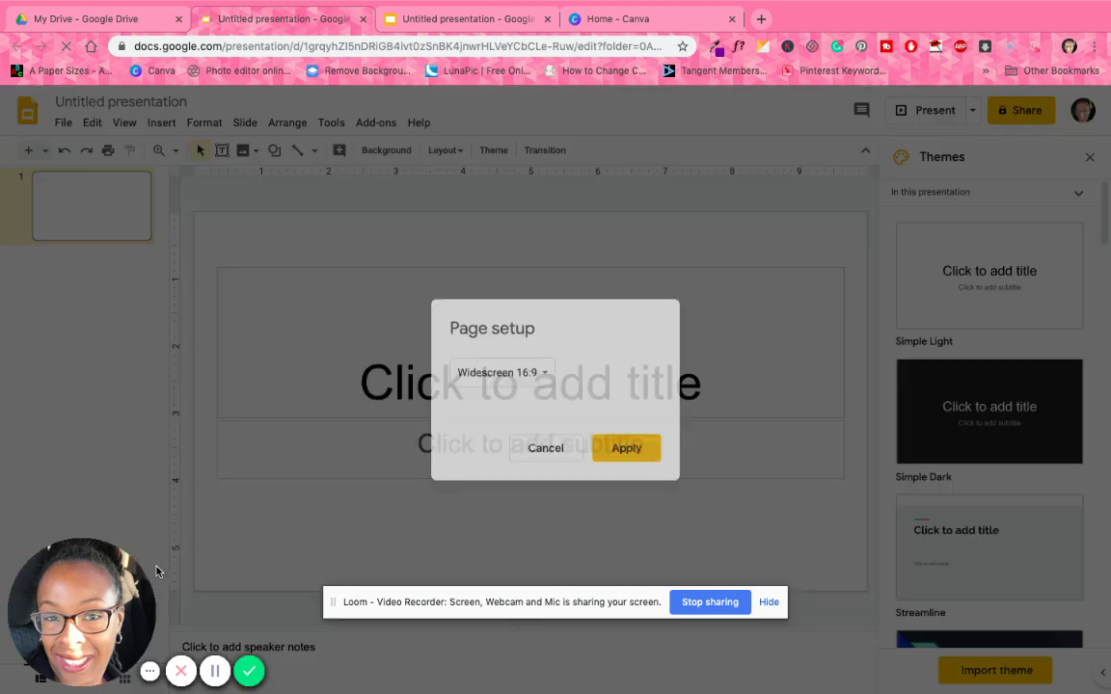
left_click(525, 379)
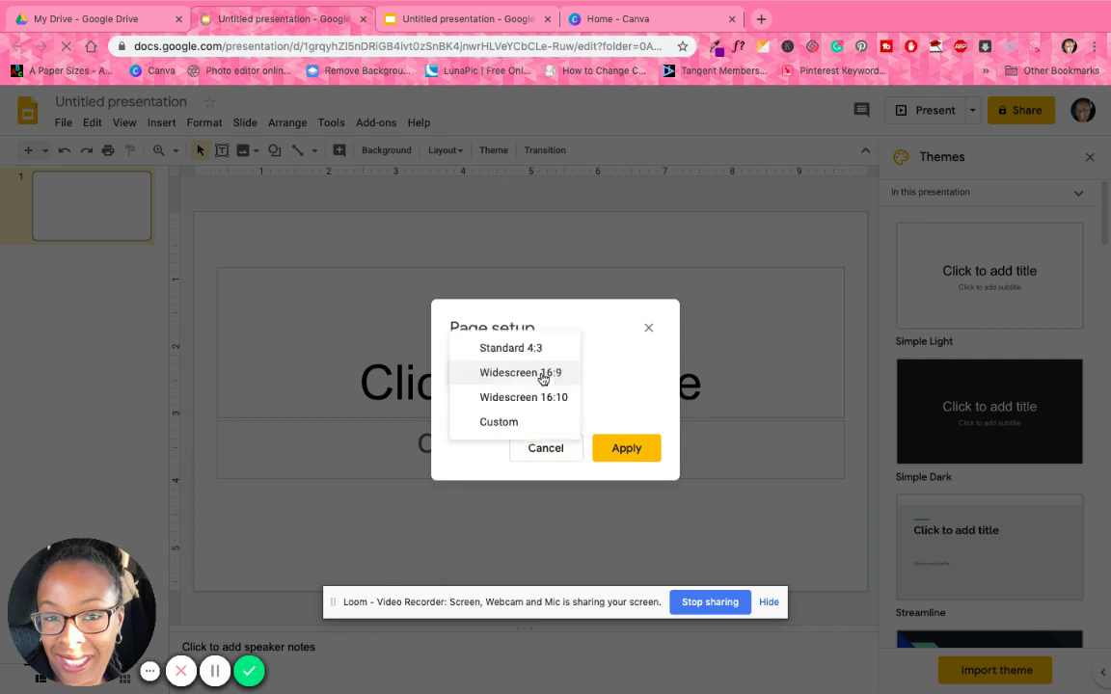
left_click(509, 424)
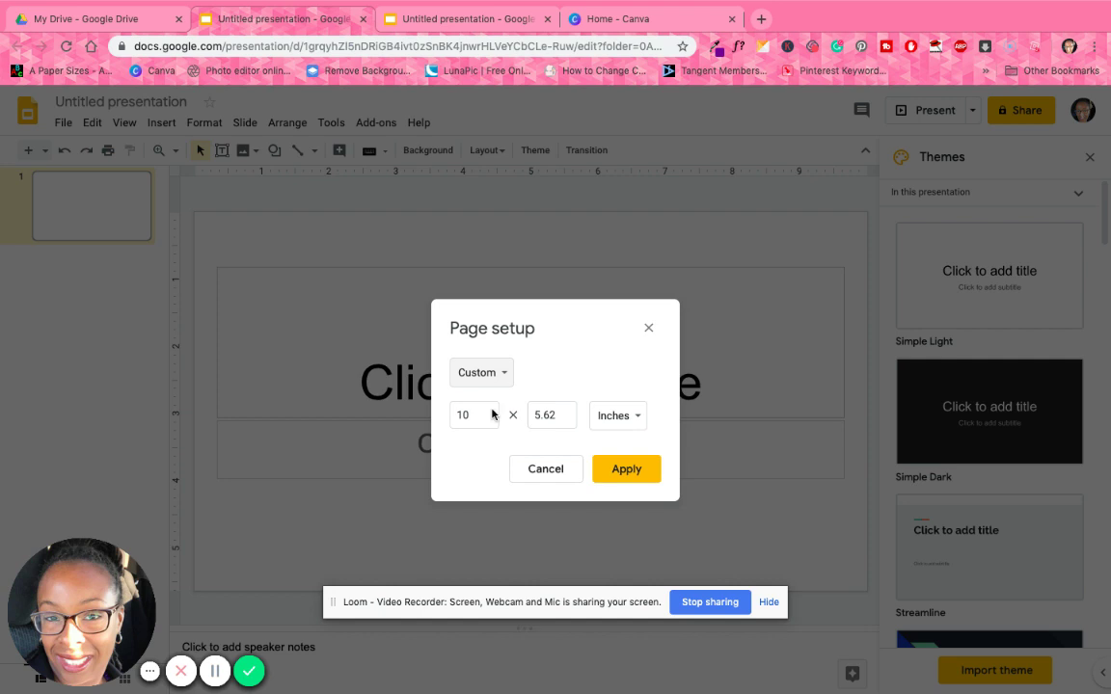
double_click(480, 414)
type("6")
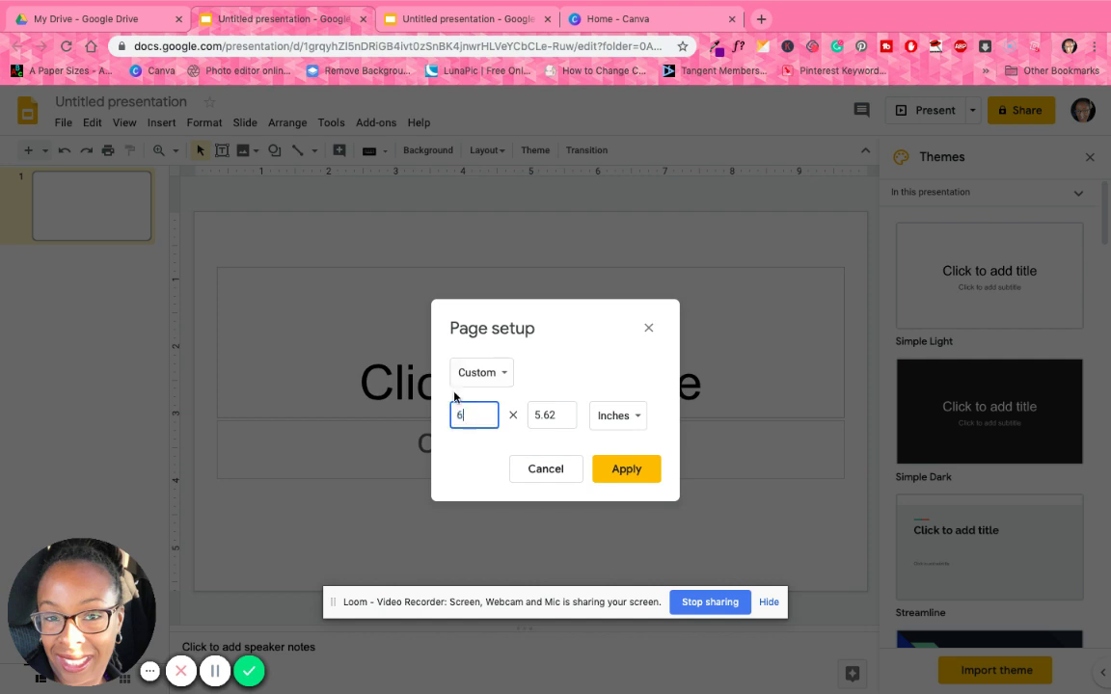
left_click(557, 415)
double_click(557, 415)
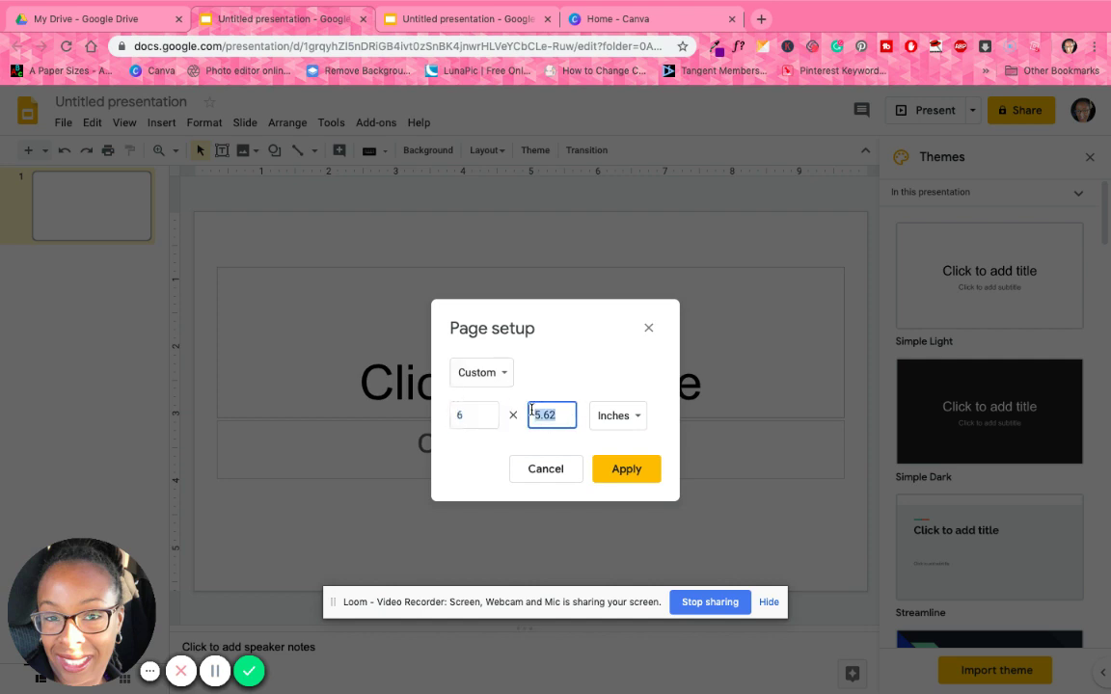
type("9")
left_click(620, 467)
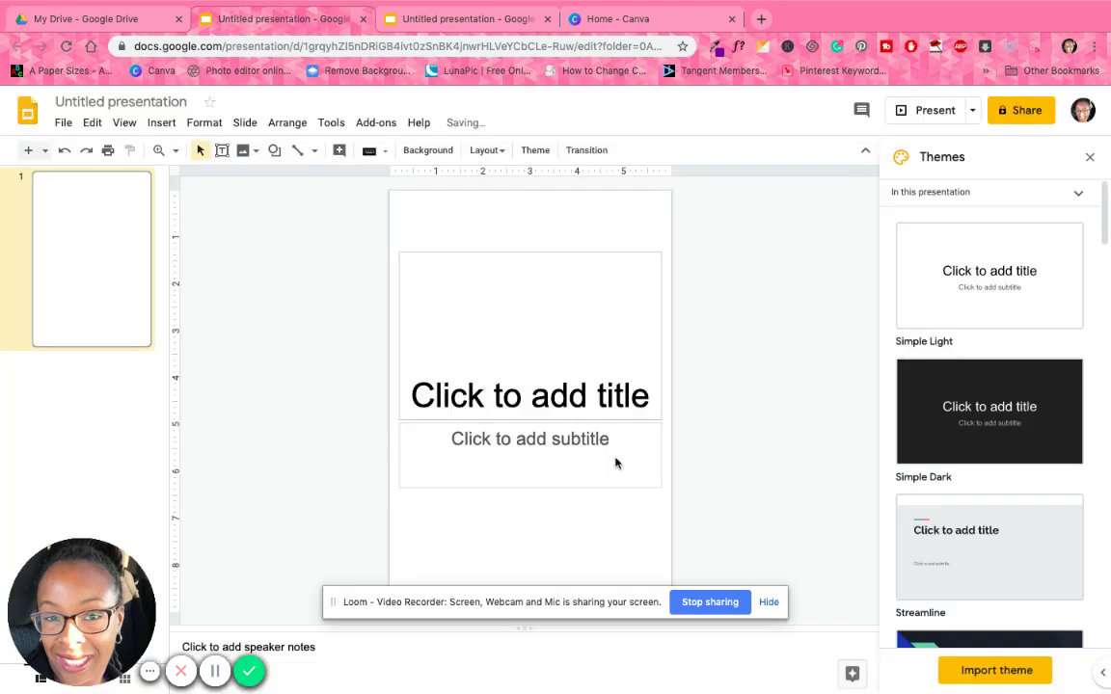
- Delete the title and subtitle placeholders from the first slide
left_click(581, 252)
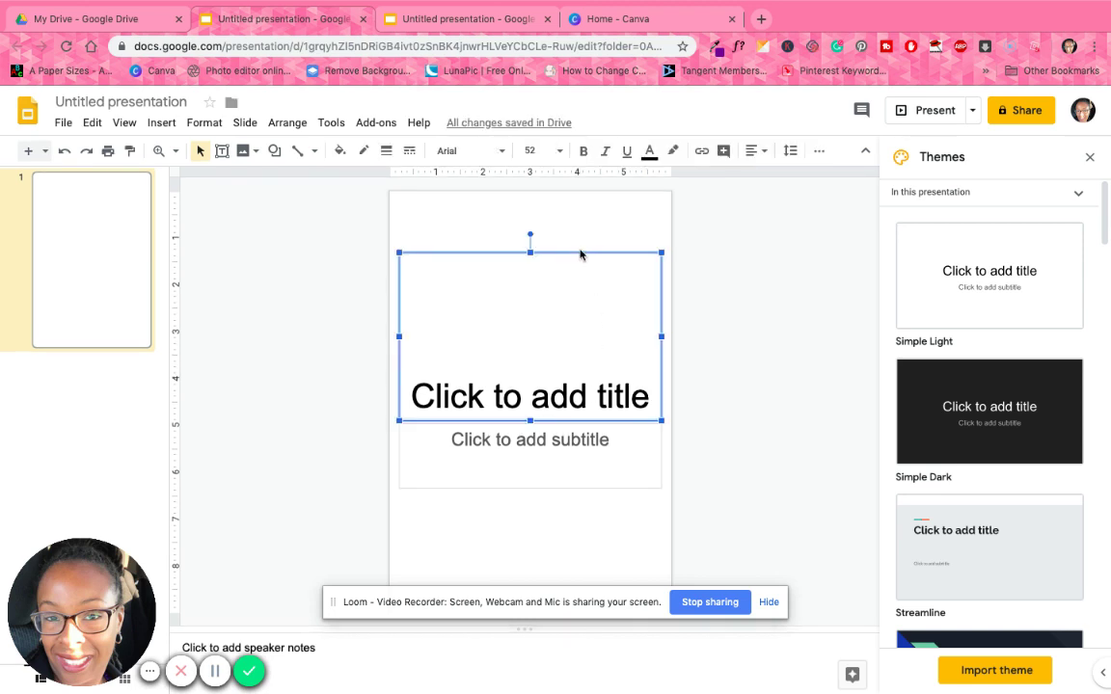
key("Delete")
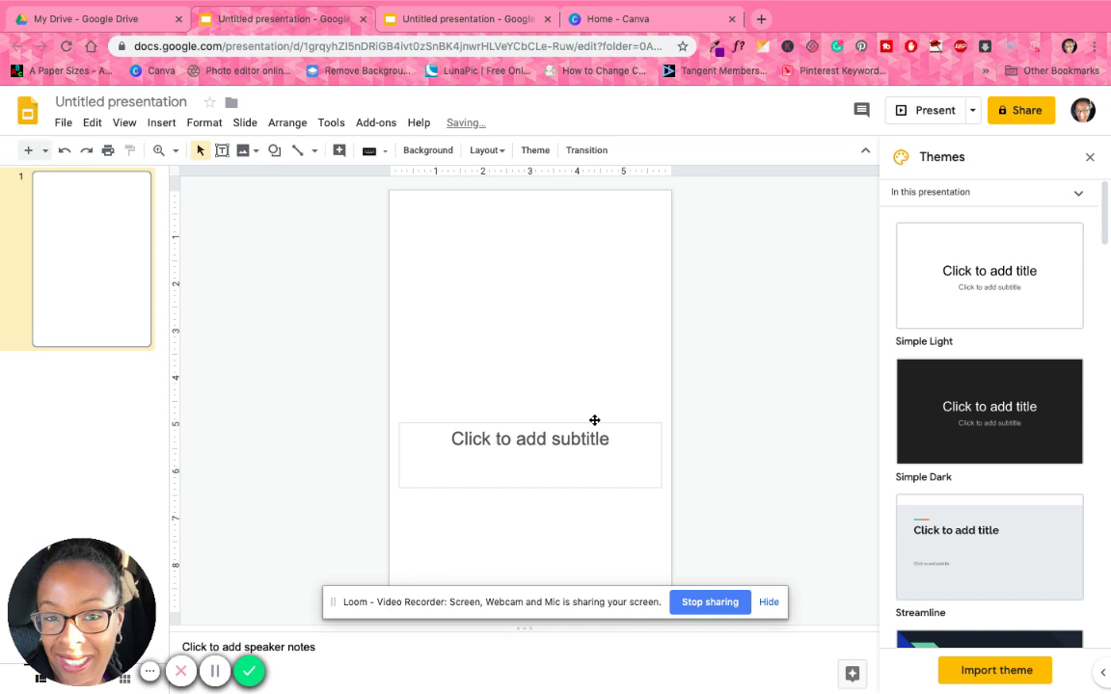
left_click(594, 420)
key("Delete")
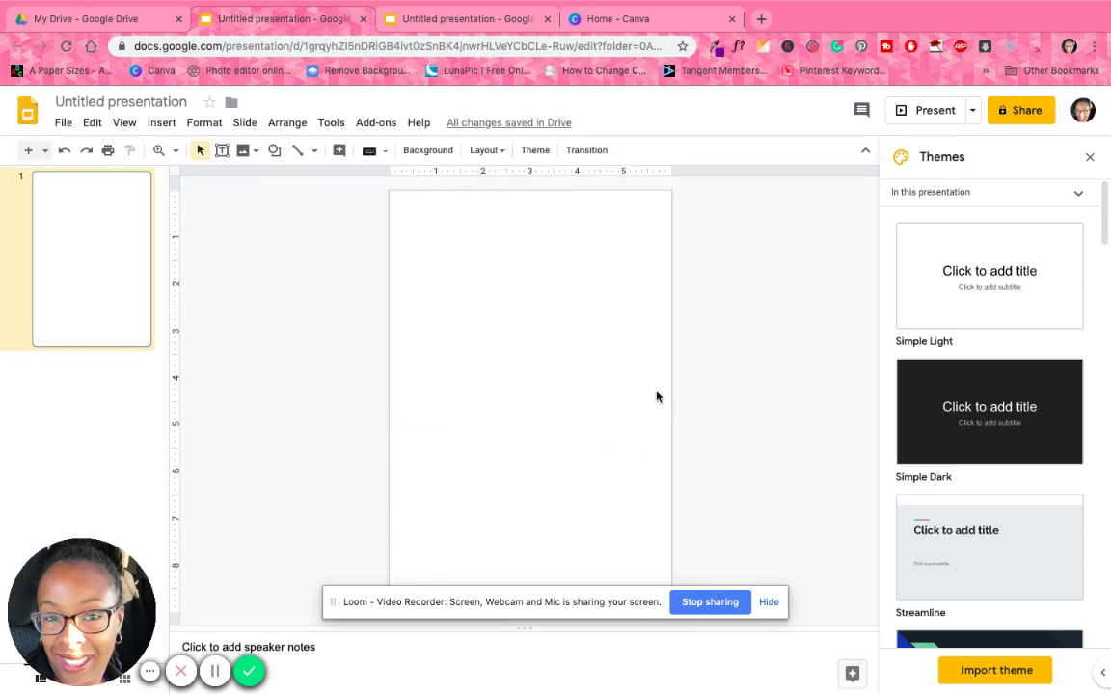
- Insert a table with 1 column and 18 rows on the blank slide
left_click(155, 124)
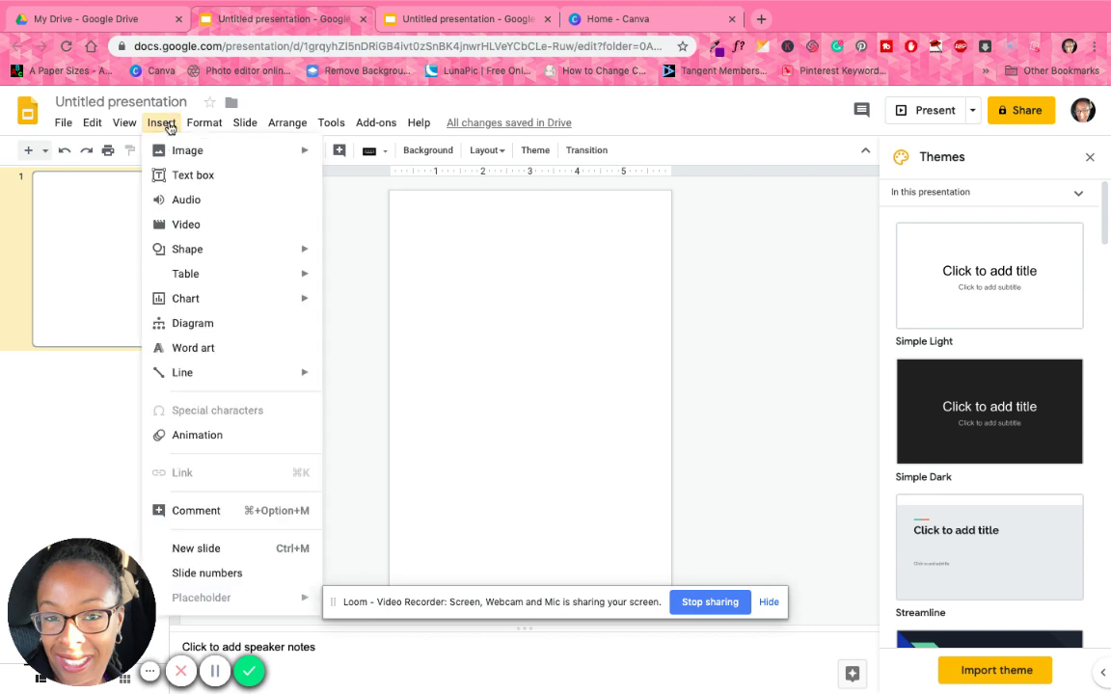
mouse_move(197, 273)
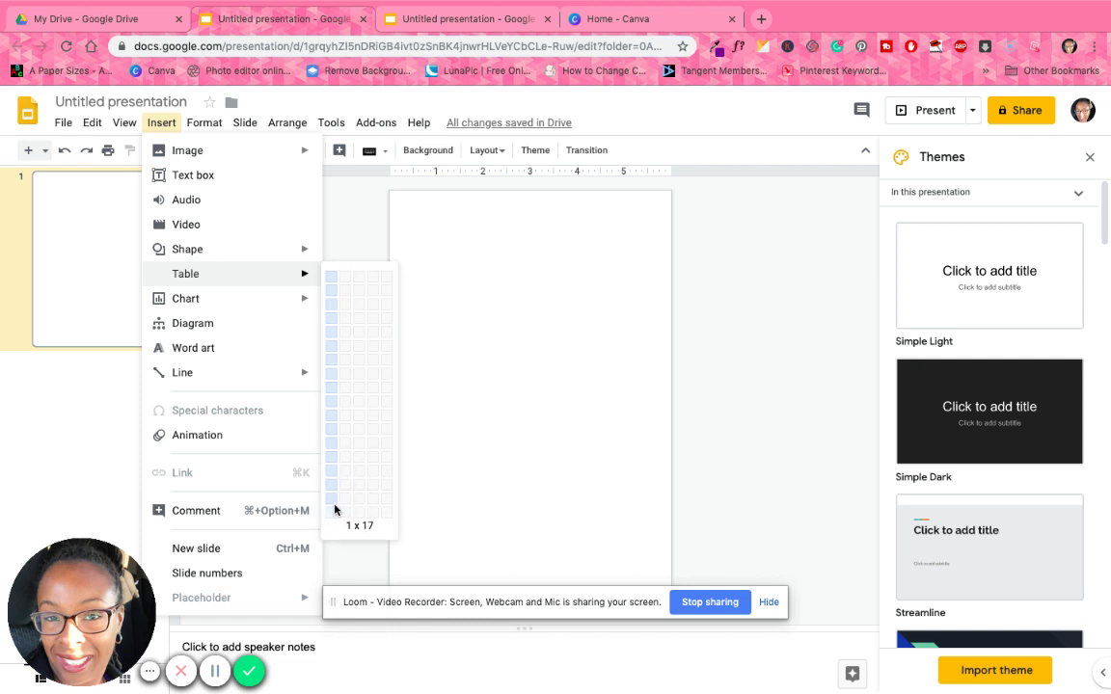
left_click(309, 483)
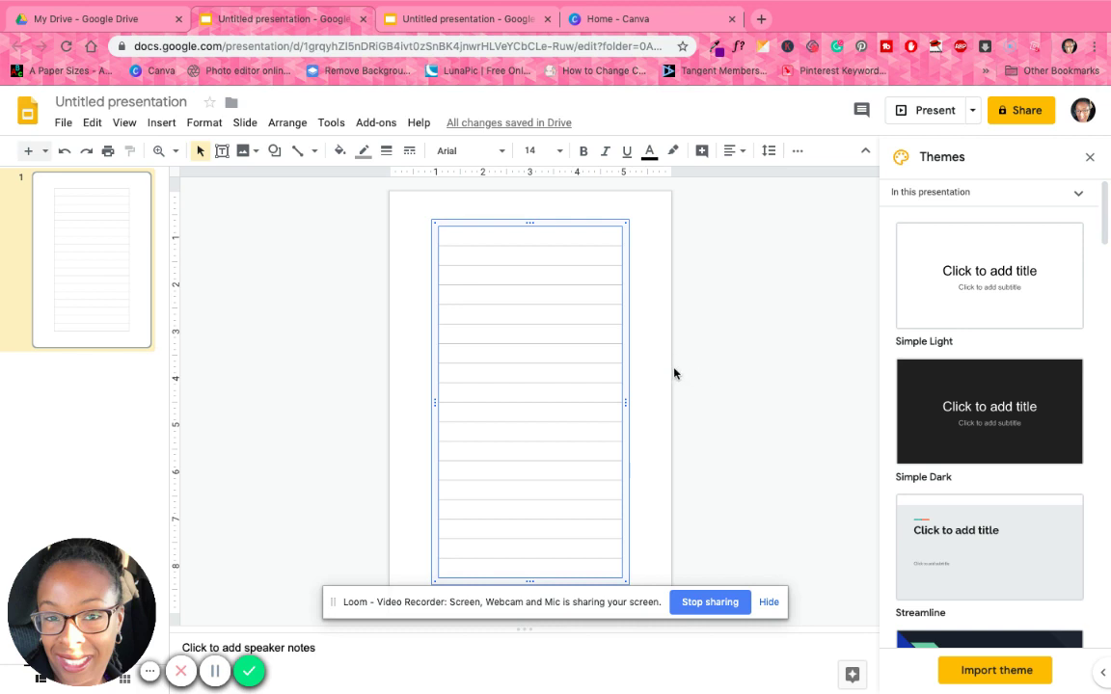
- Select all the table's rows and set the table size to 5 inches wide and 8 inches high in the format options
left_click(563, 235)
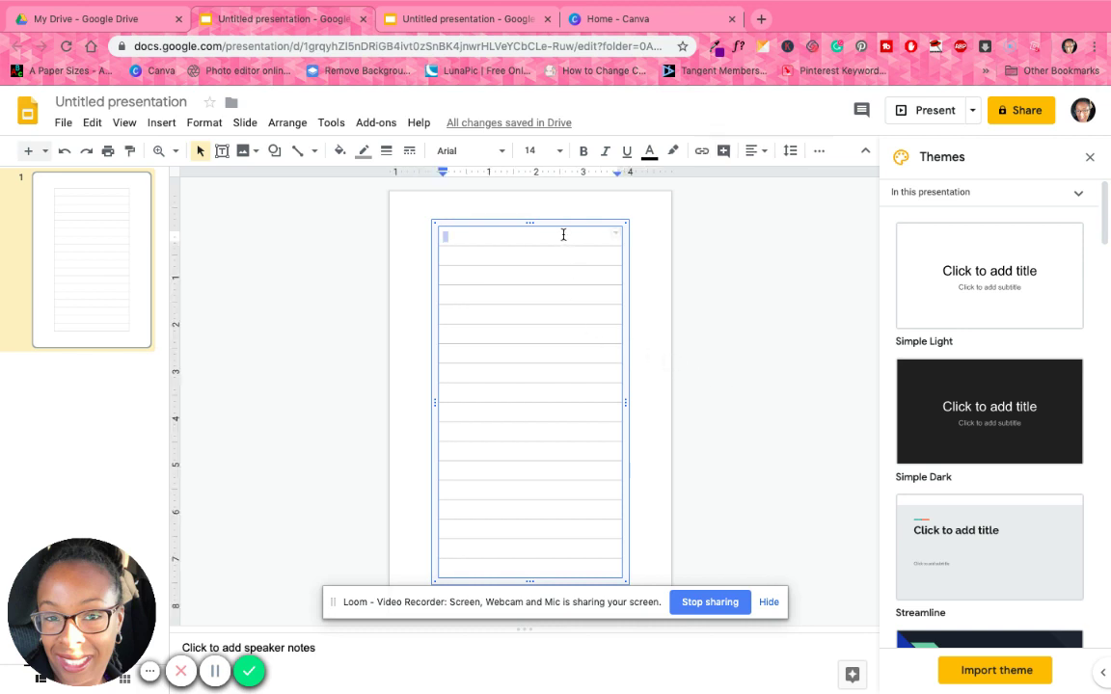
left_click(607, 573, "shift")
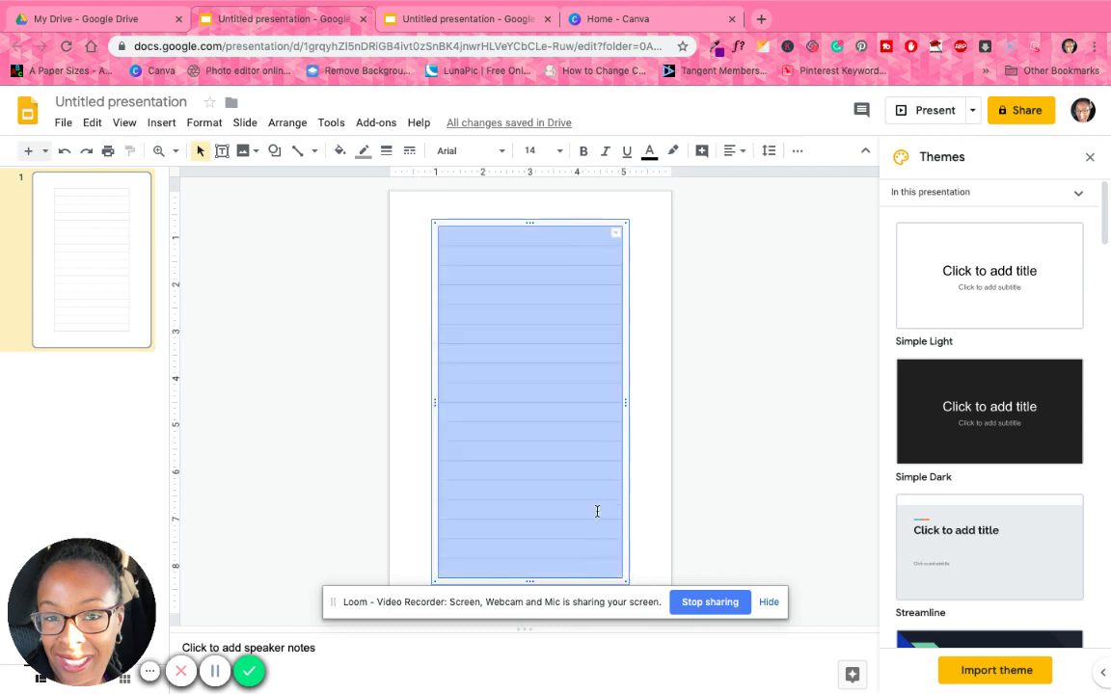
right_click(511, 289)
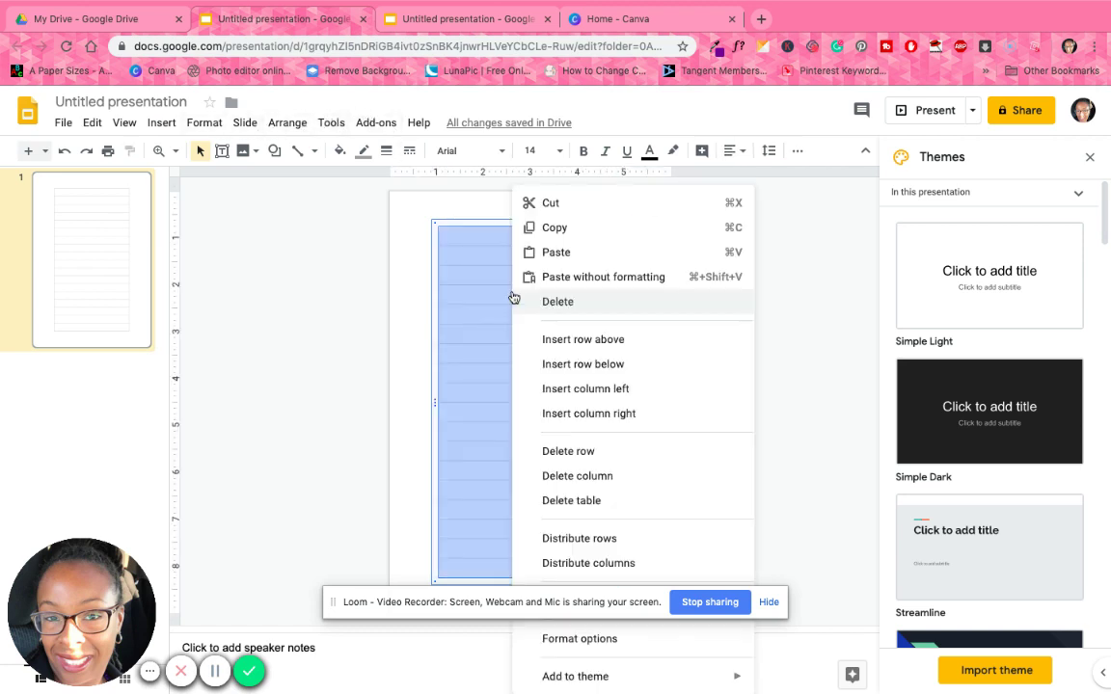
left_click(606, 643)
left_click(957, 209)
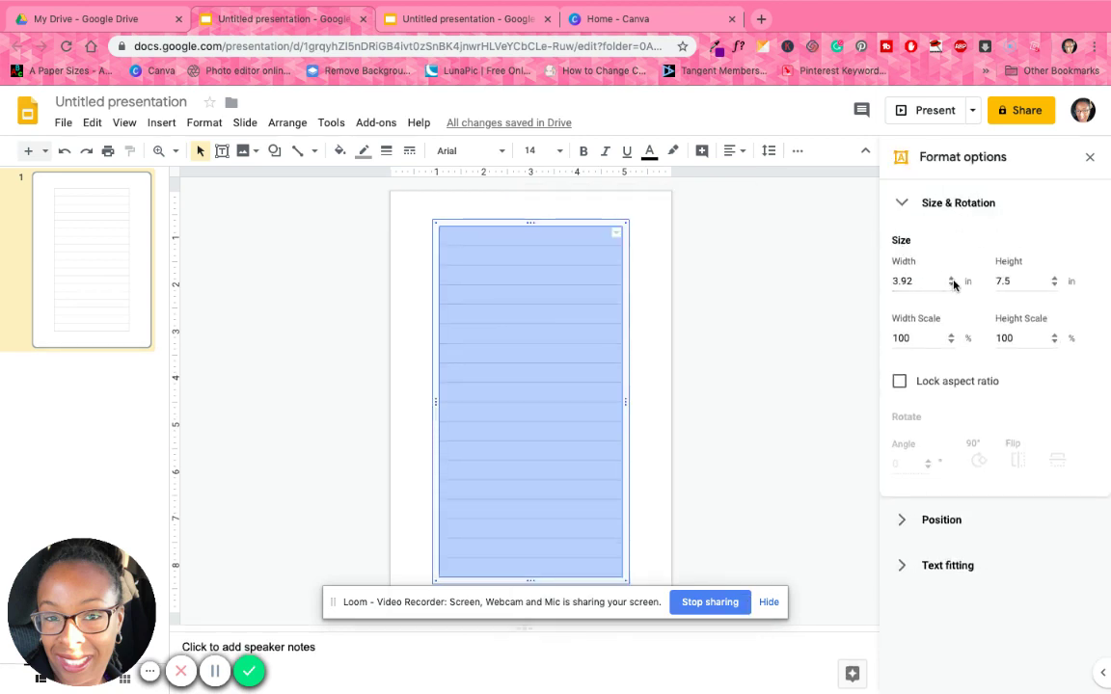
left_click(951, 277)
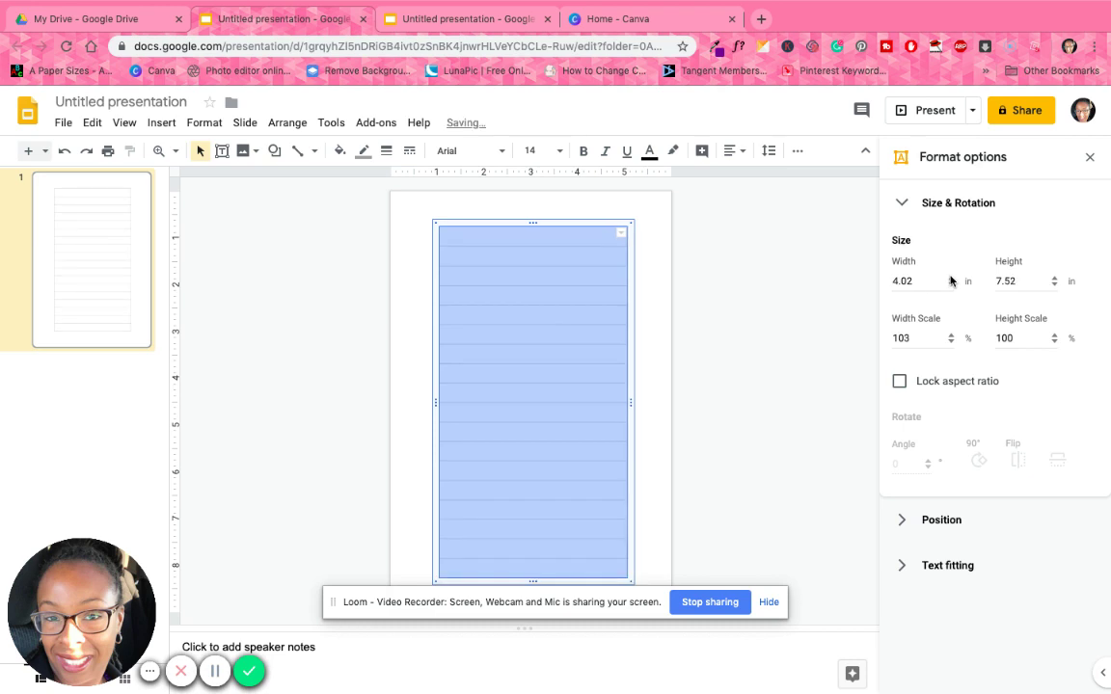
double_click(913, 282)
type("5")
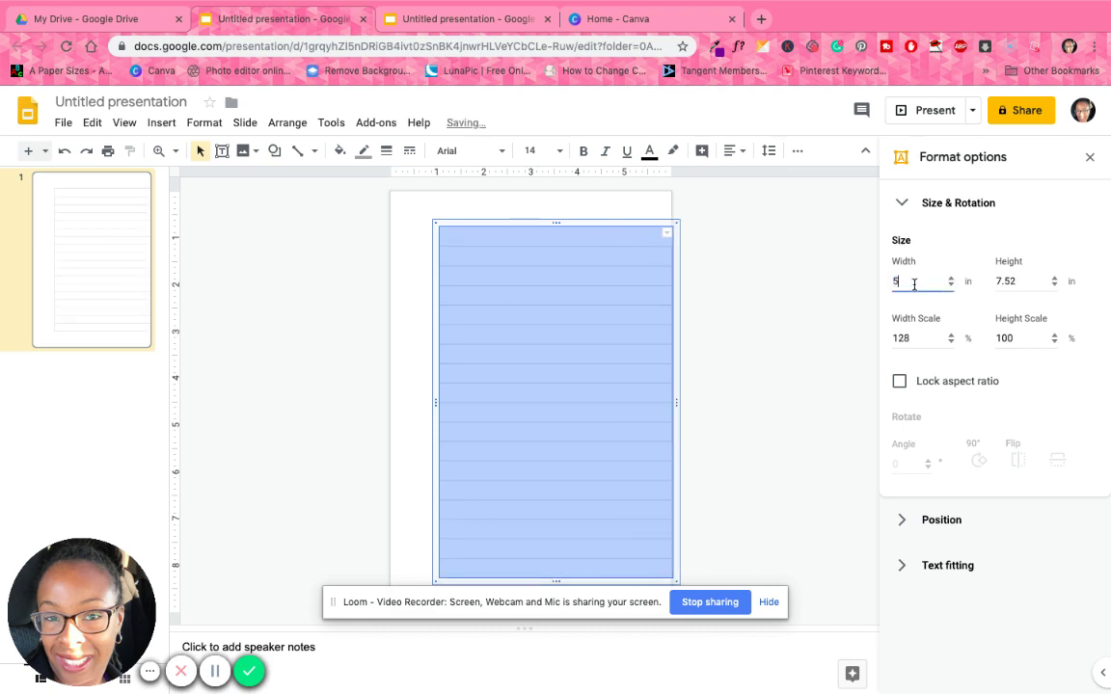
left_click(1009, 280)
double_click(1009, 280)
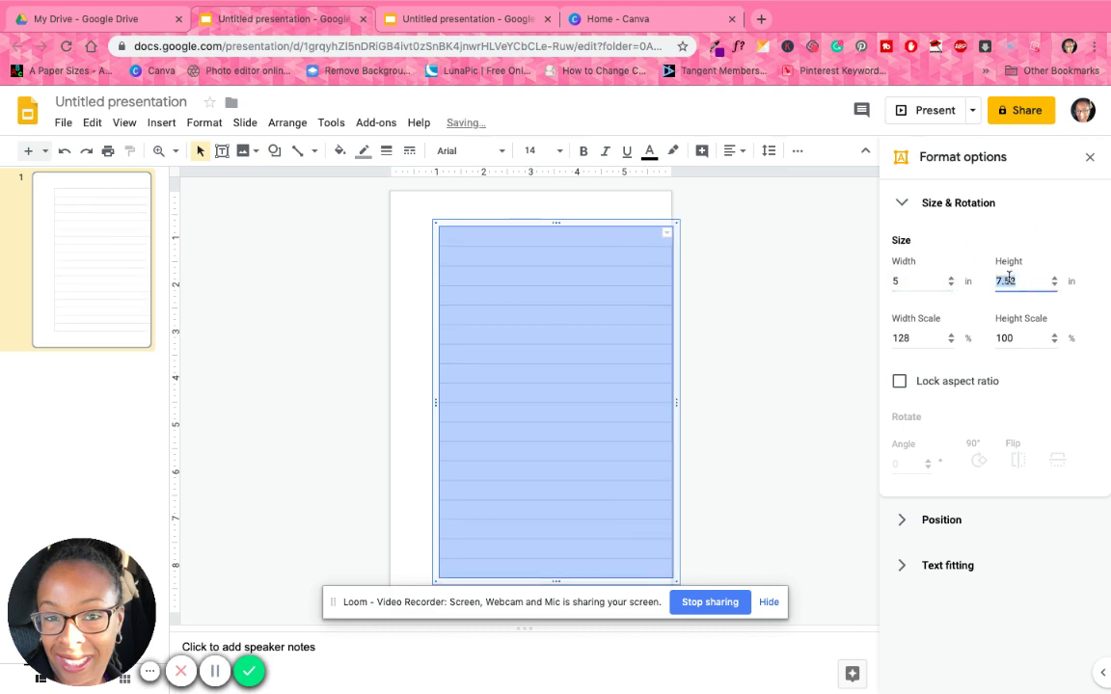
type("8")
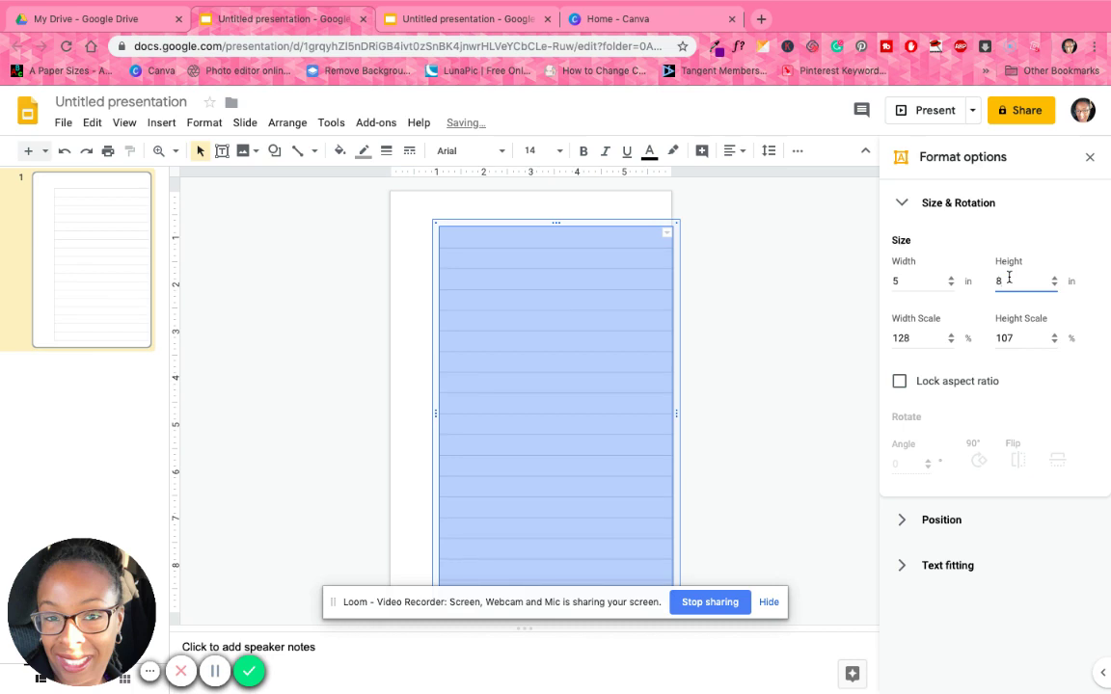
- Move the table so it is centered on the page
left_click(801, 279)
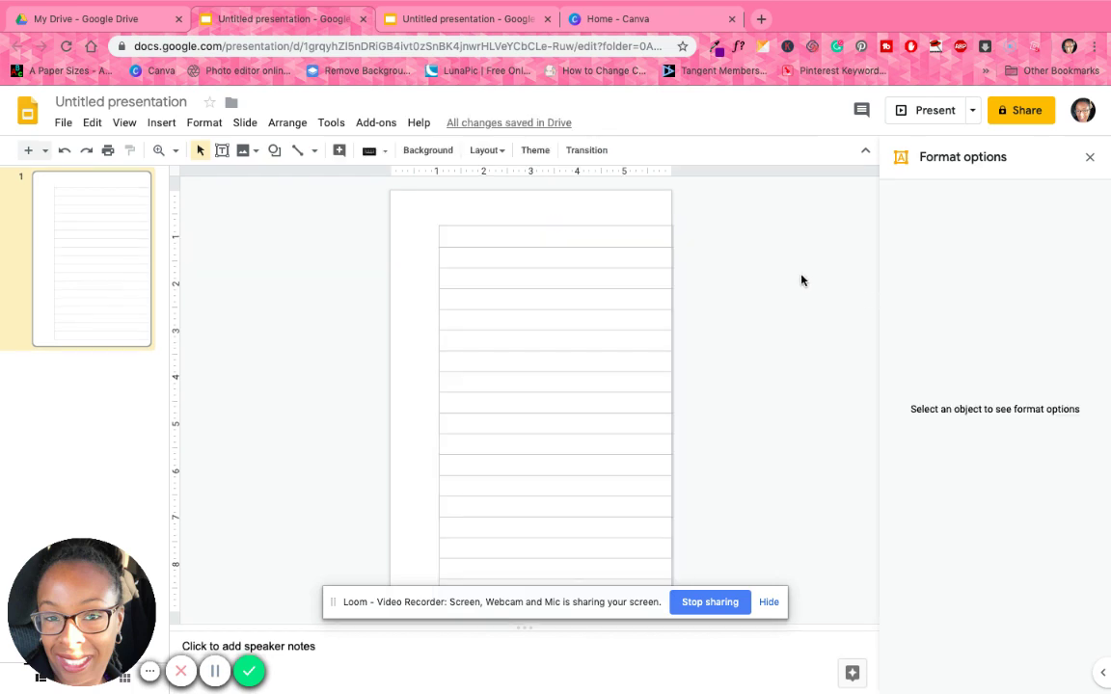
left_click(639, 239)
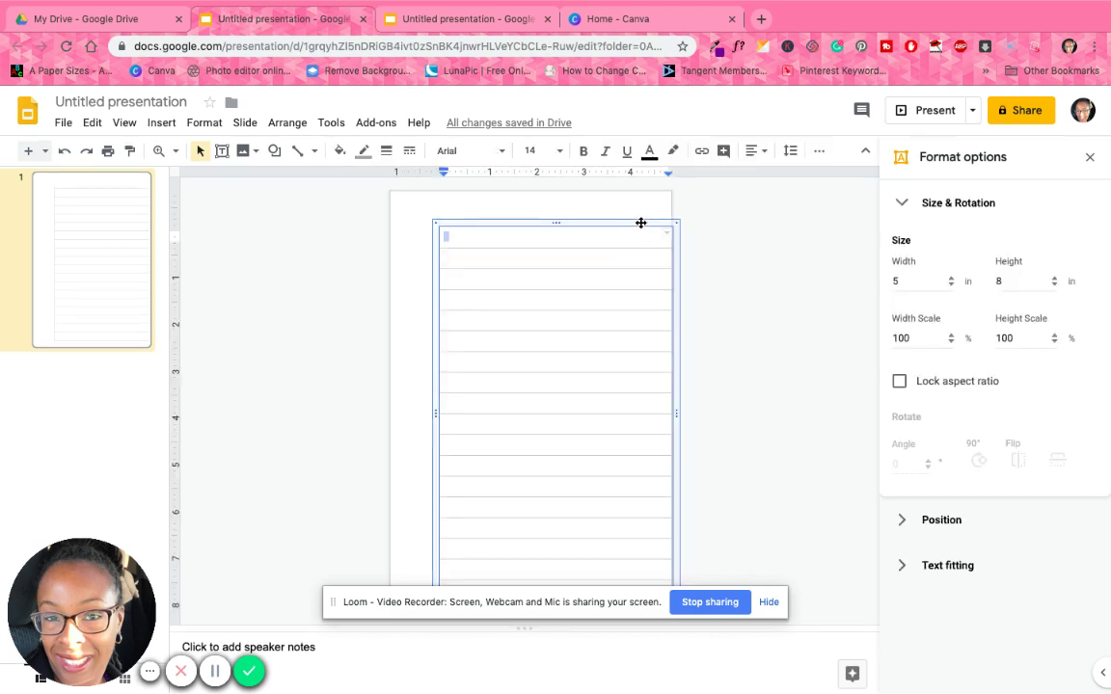
left_click_drag(639, 223, 617, 214)
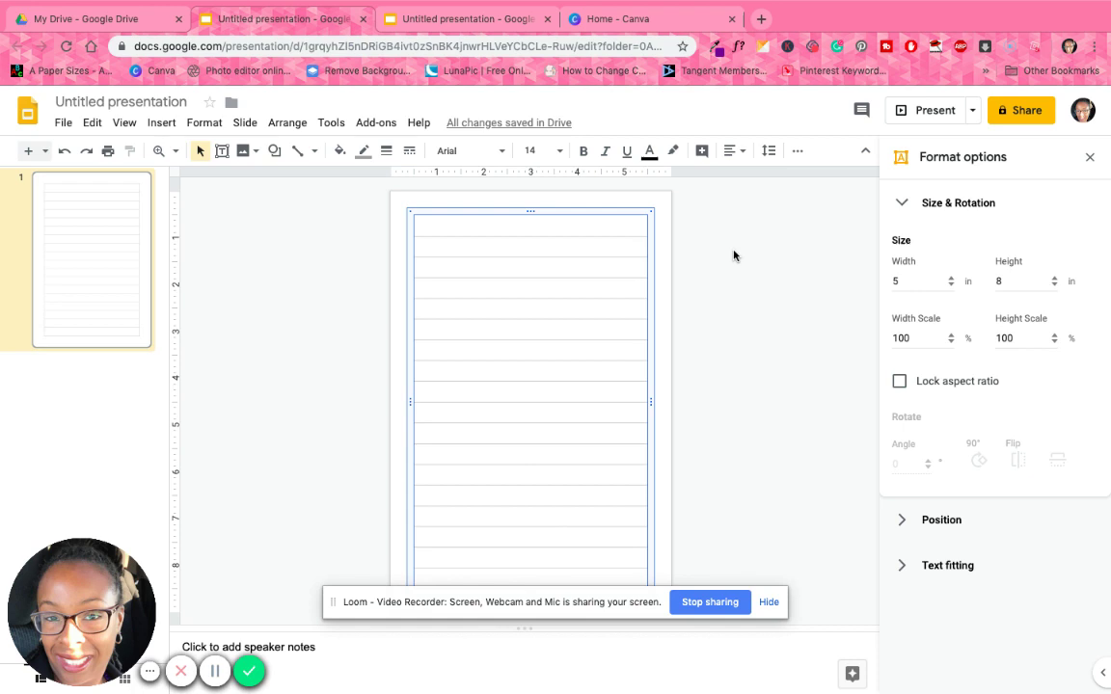
- Select all the table's cells and change their border color to black
left_click_drag(518, 226, 567, 590)
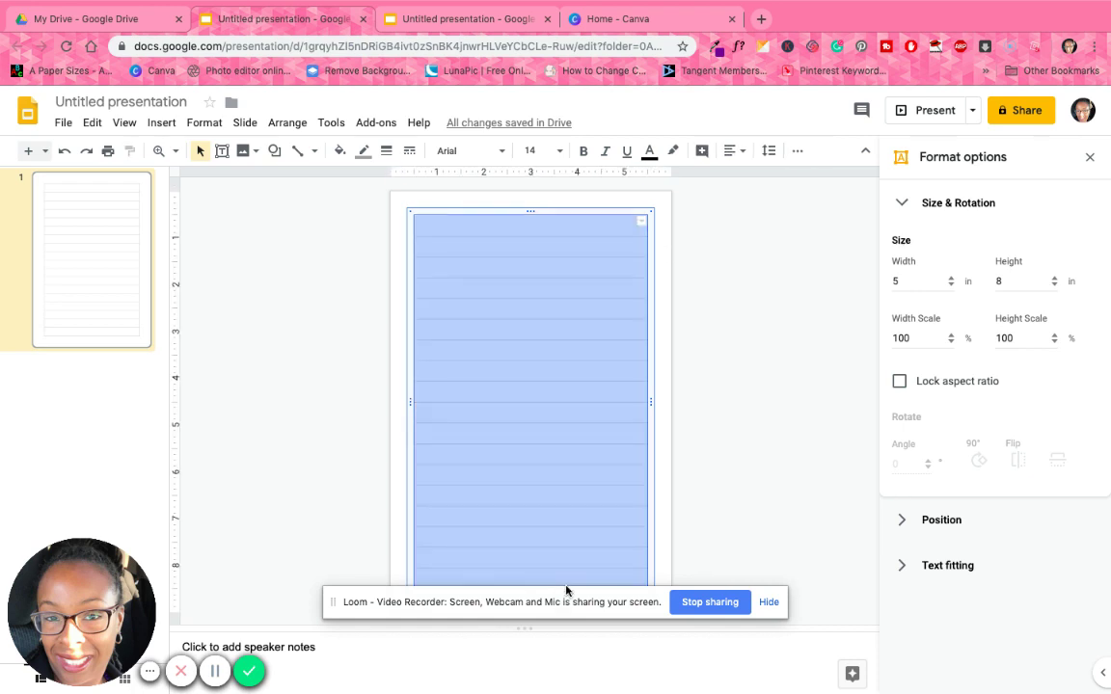
left_click(364, 155)
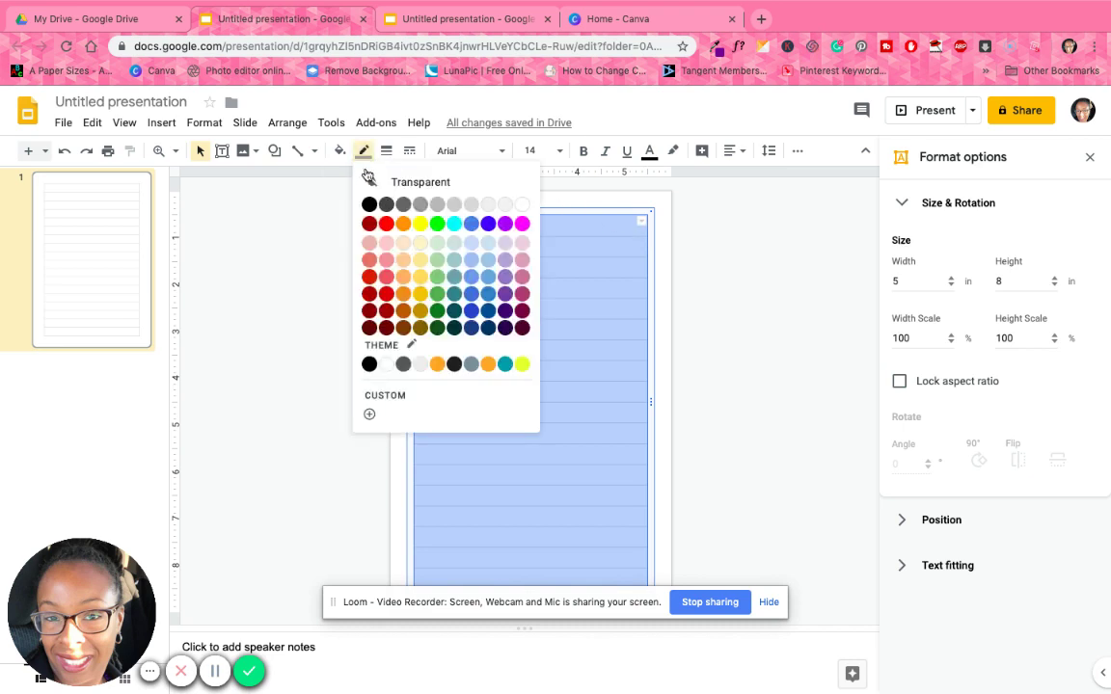
left_click(364, 205)
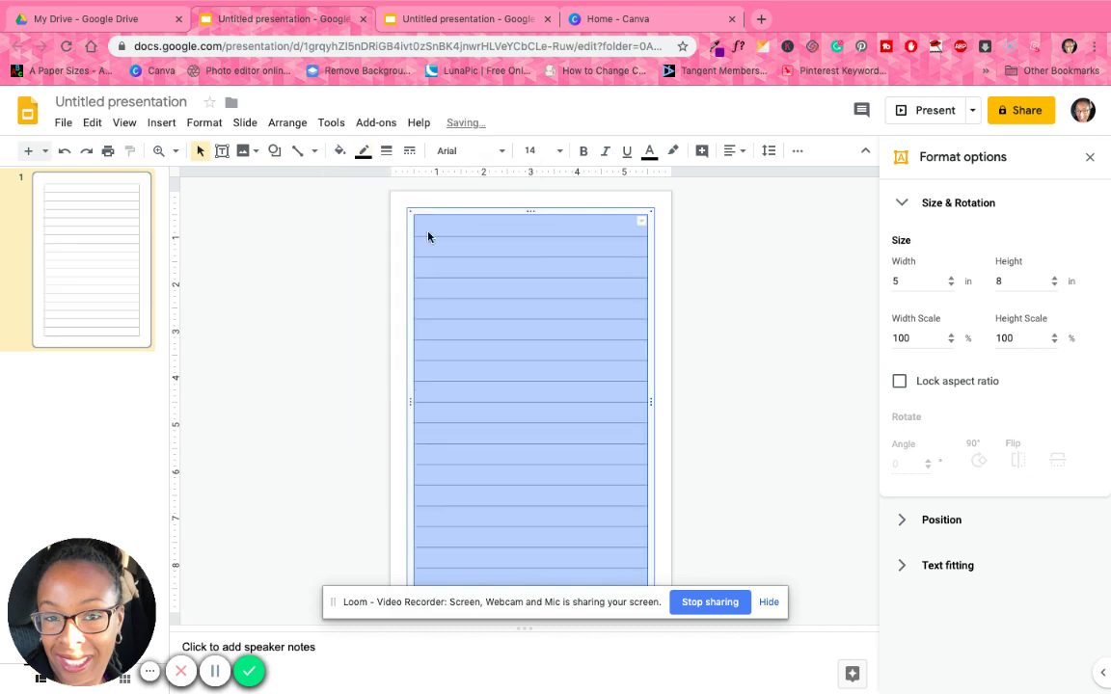
left_click(719, 287)
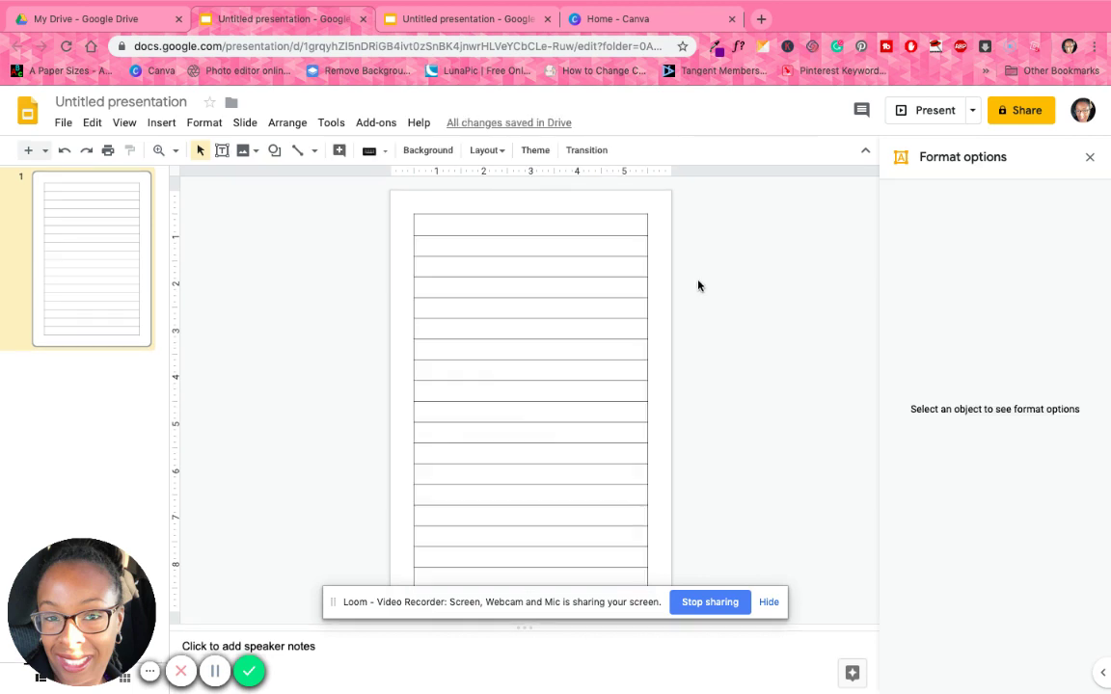
left_click(411, 235)
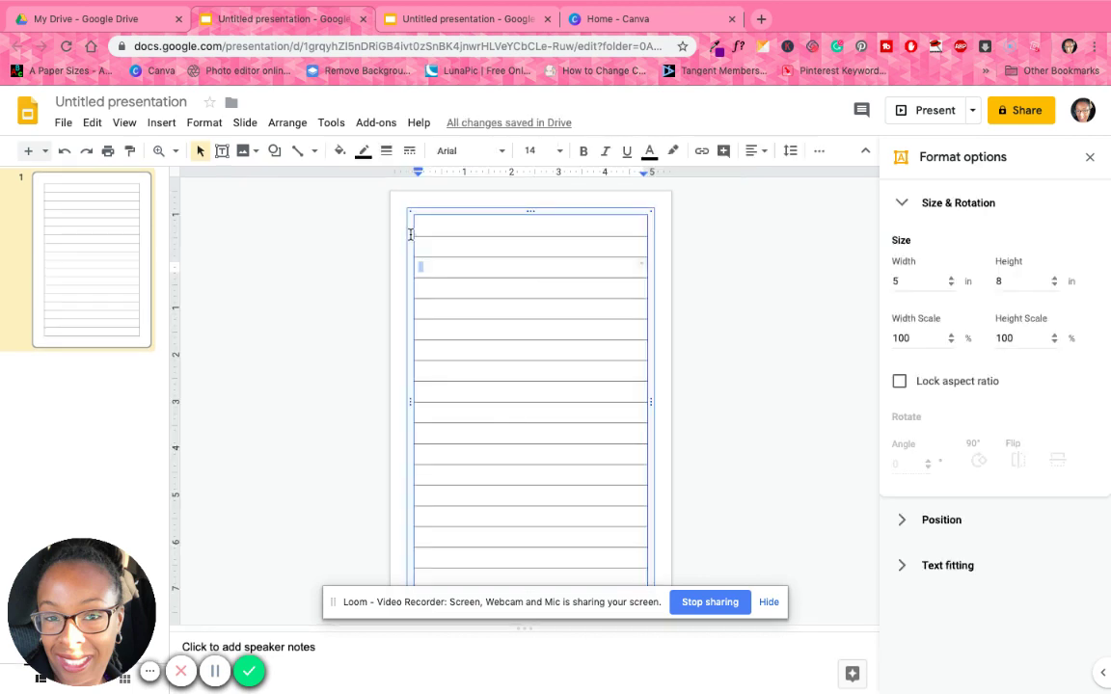
left_click(725, 263)
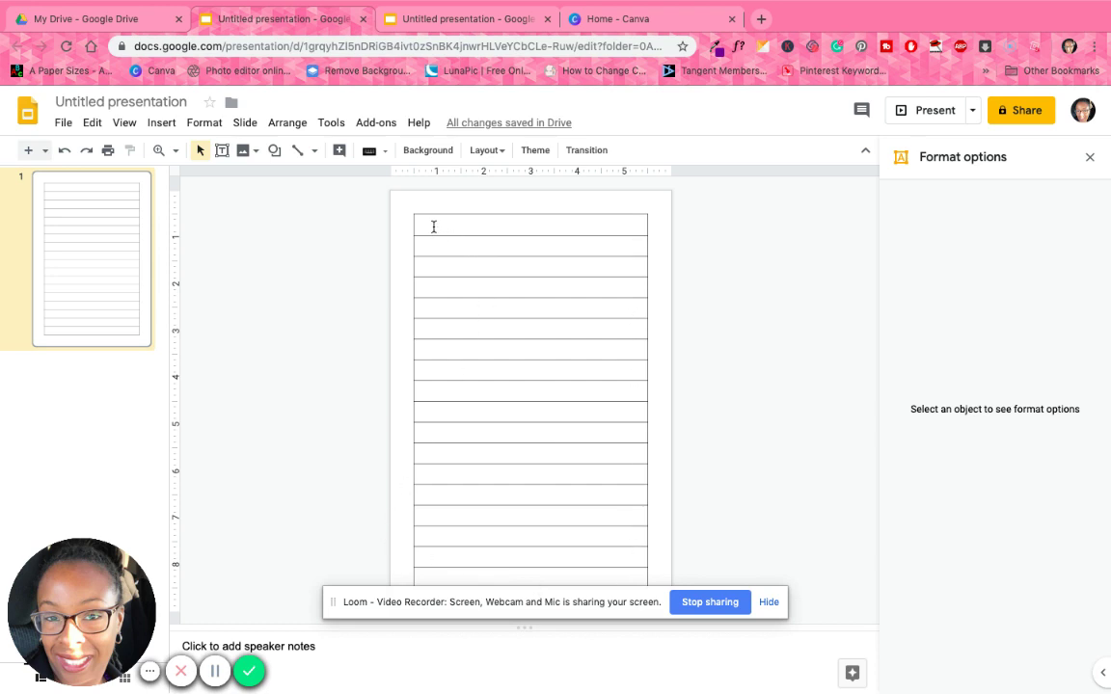
- Select all the table's cells and make the table's right border transparent
left_click(526, 408)
key("ctrl+a")
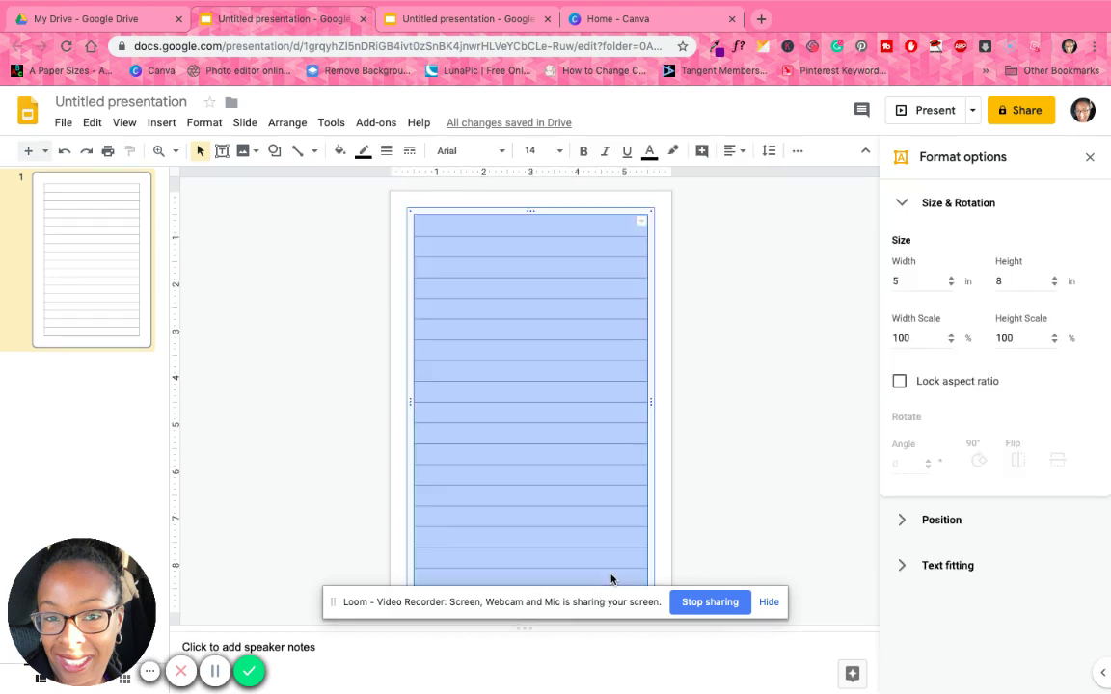
left_click(643, 225)
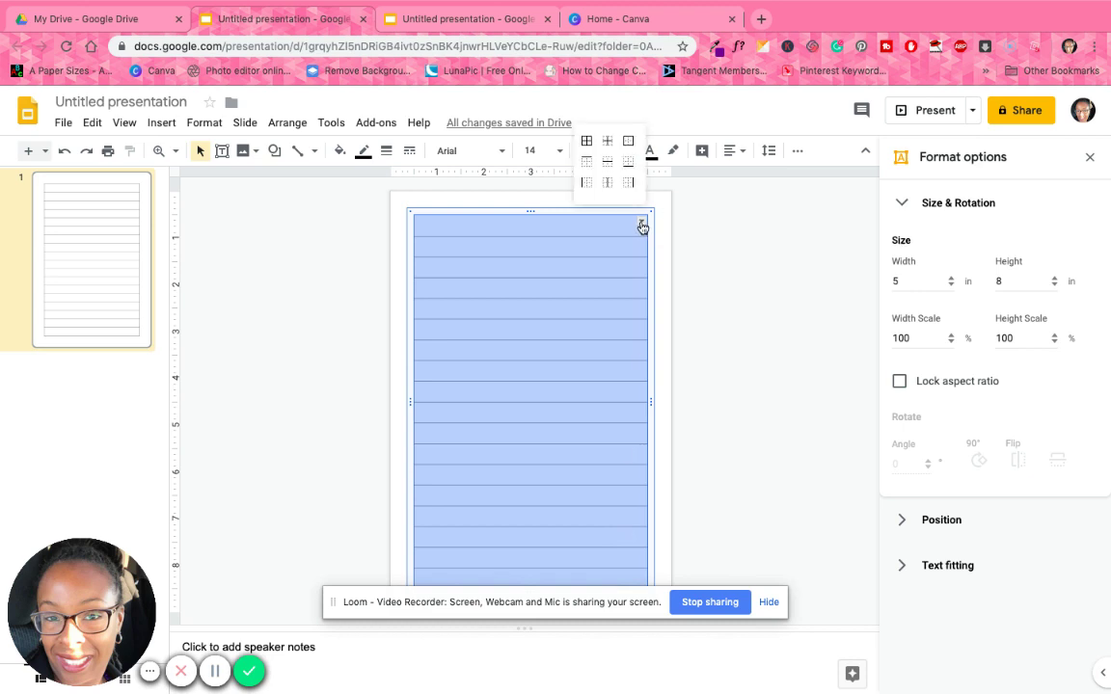
left_click(631, 184)
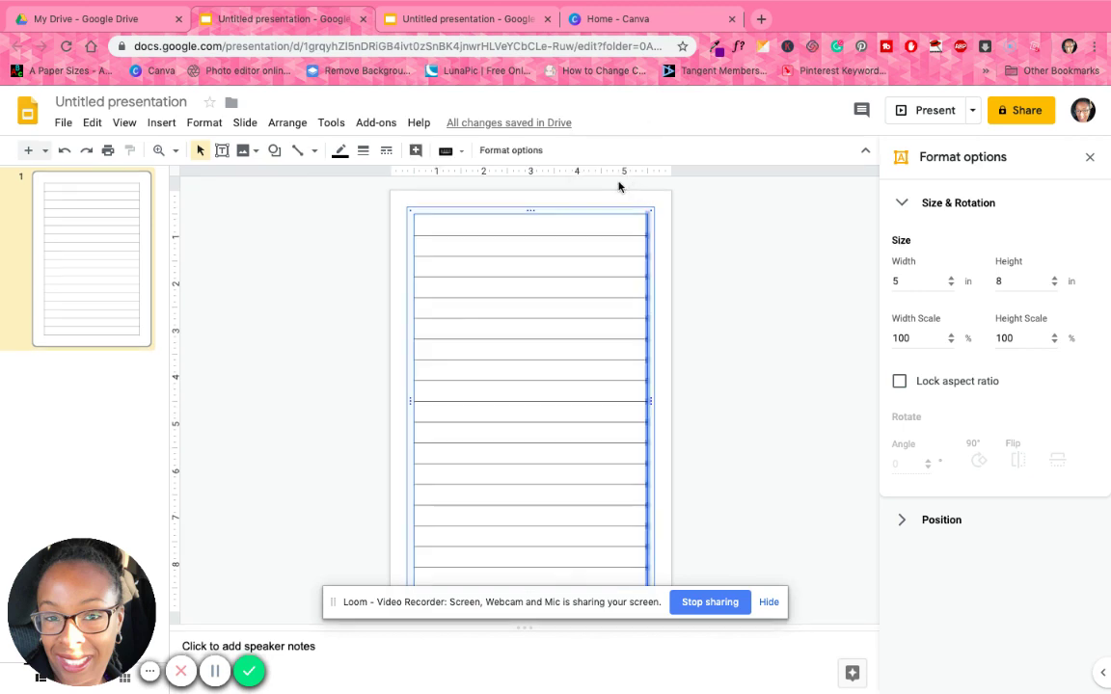
left_click(340, 150)
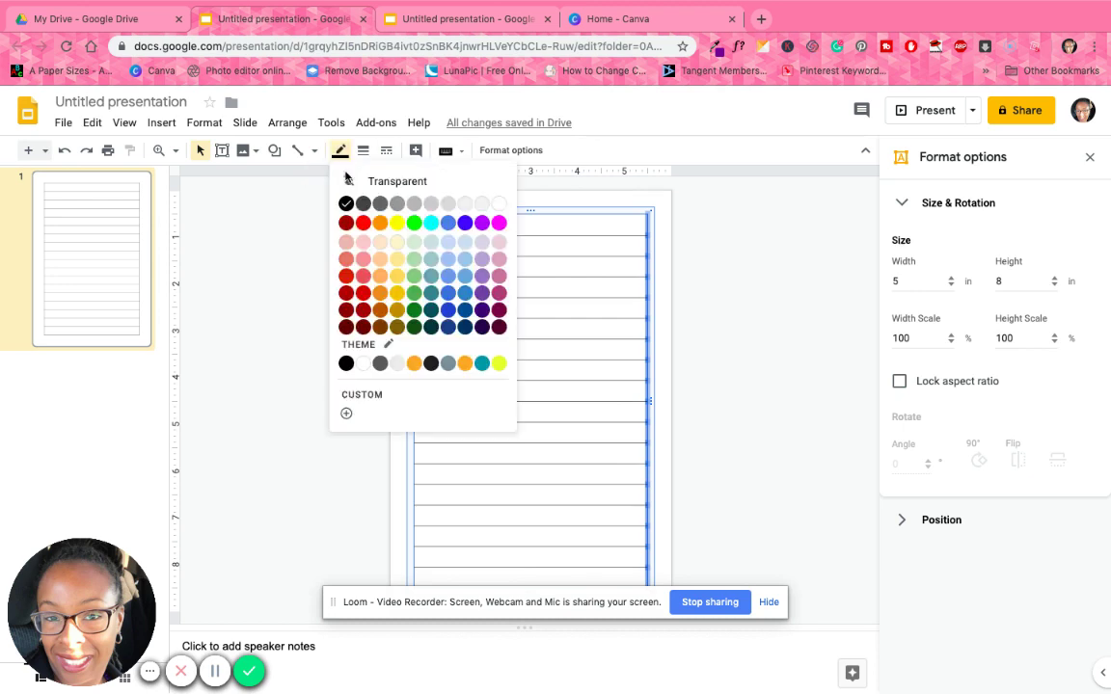
left_click(357, 182)
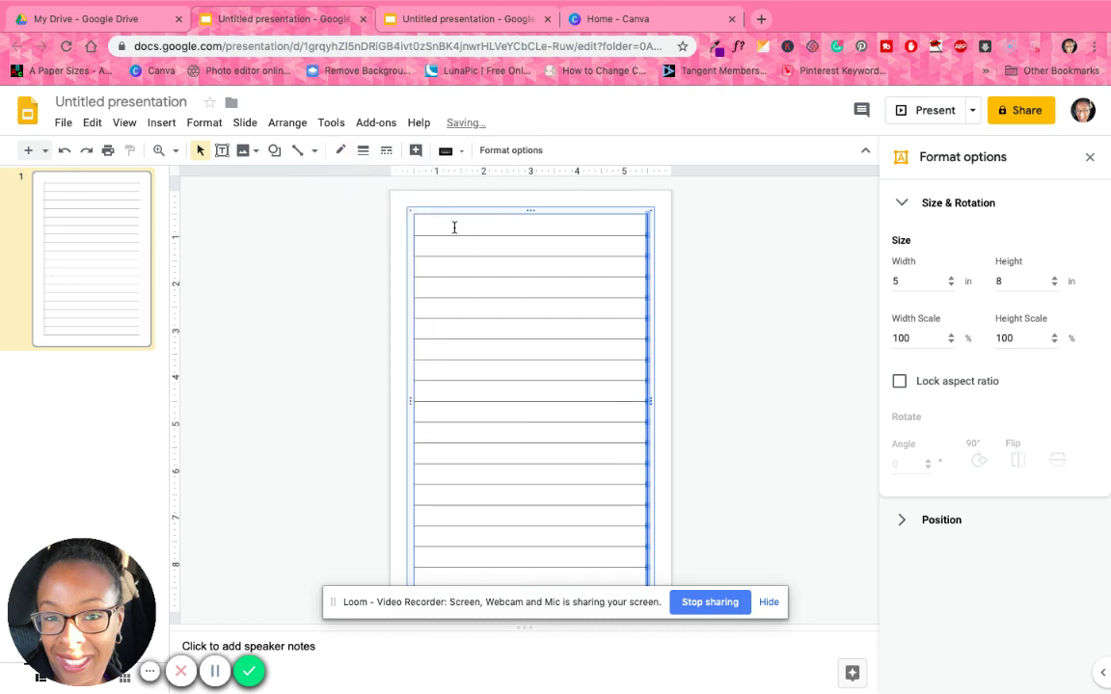
- Select all the table's rows and make the table's top border transparent
left_click(622, 579)
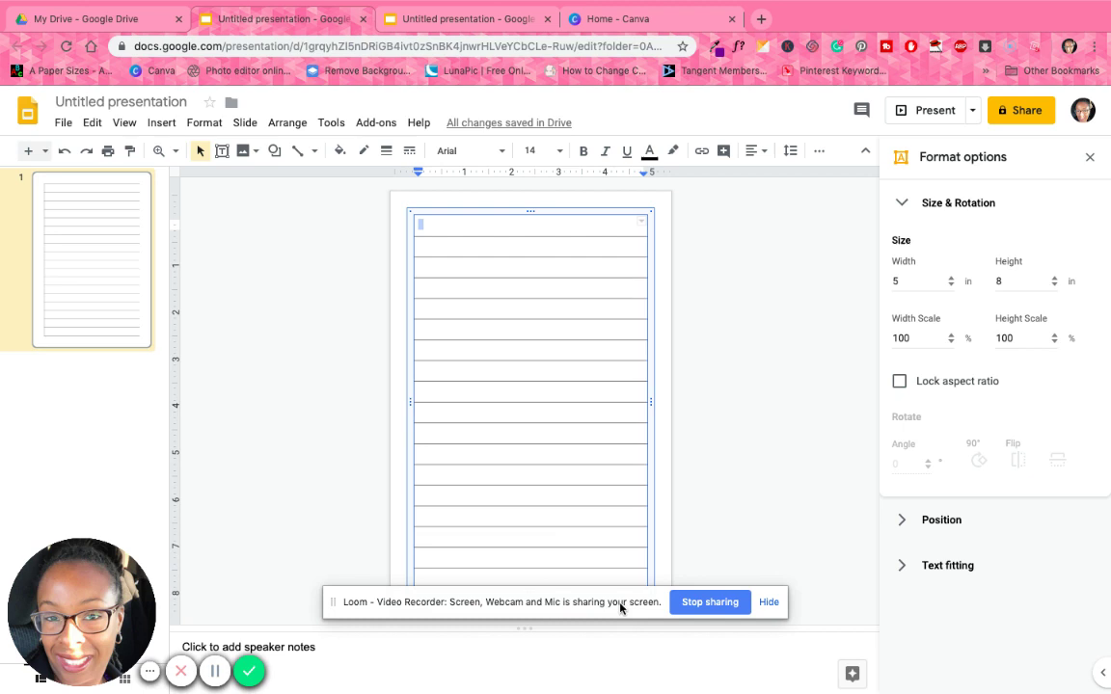
left_click(639, 577, "shift")
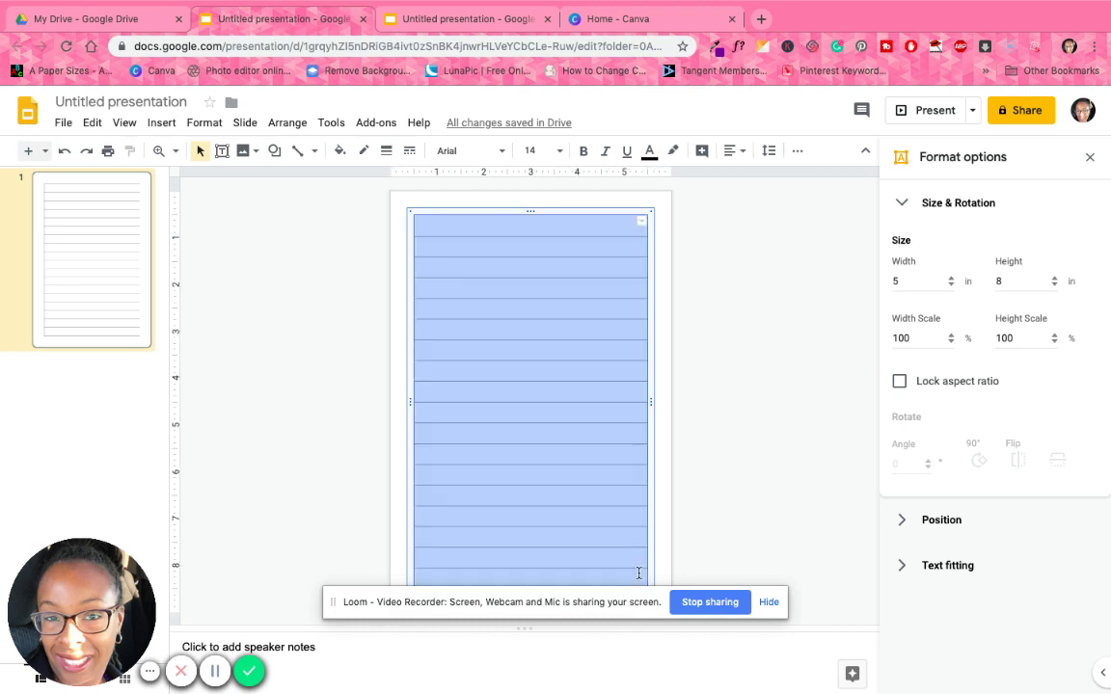
left_click(641, 222)
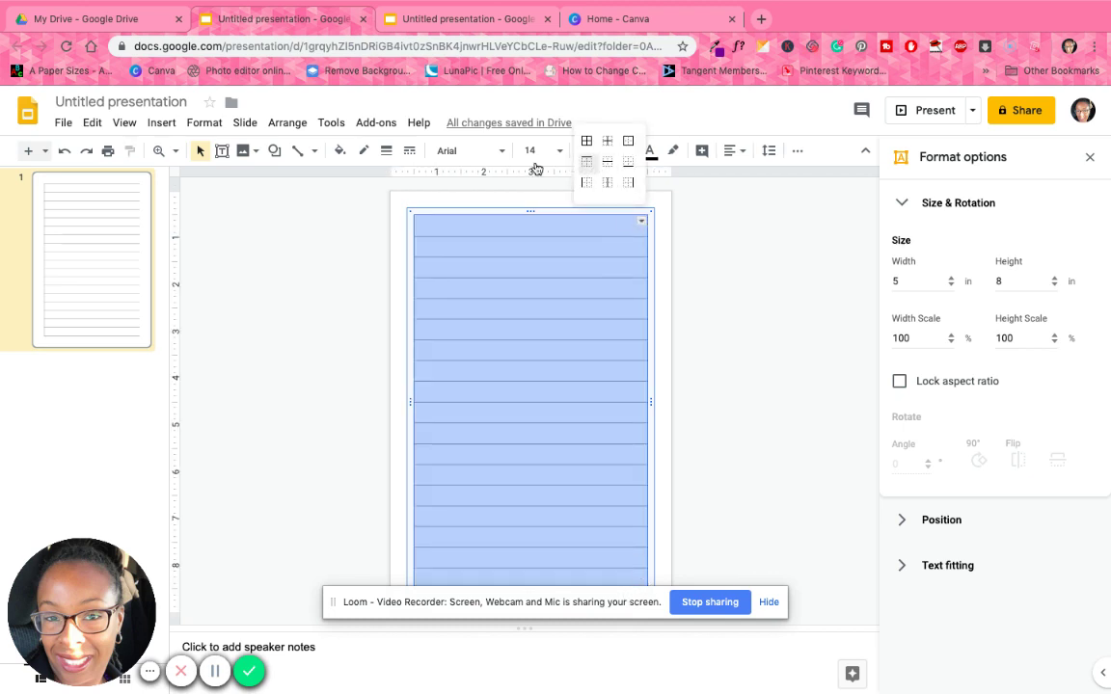
left_click(339, 150)
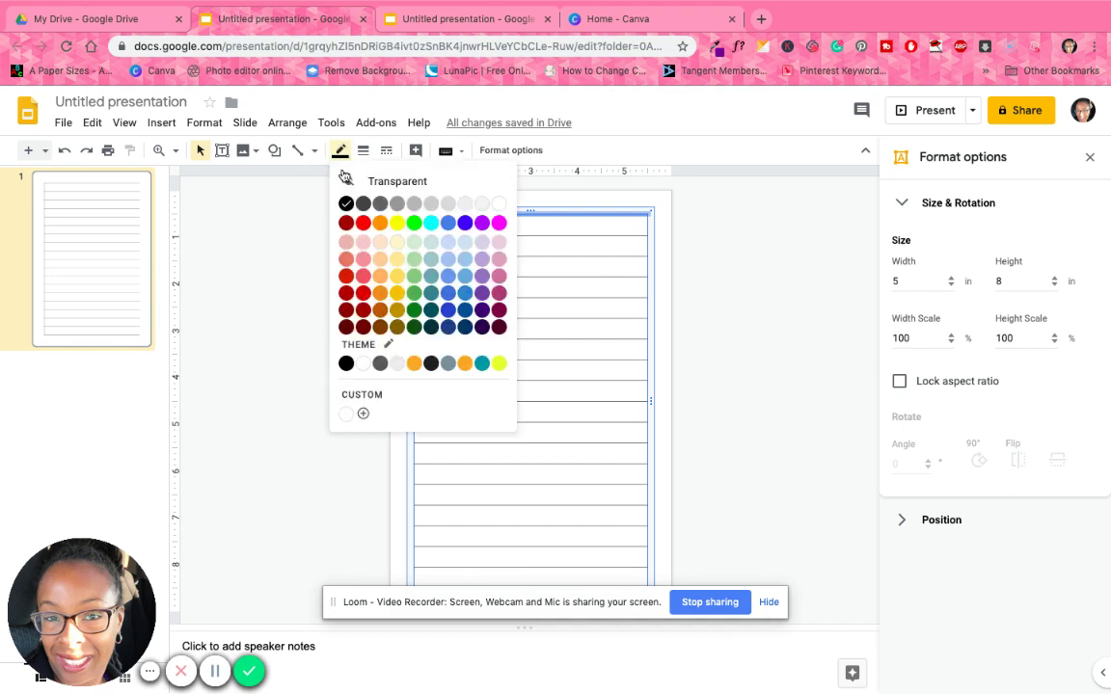
left_click(348, 181)
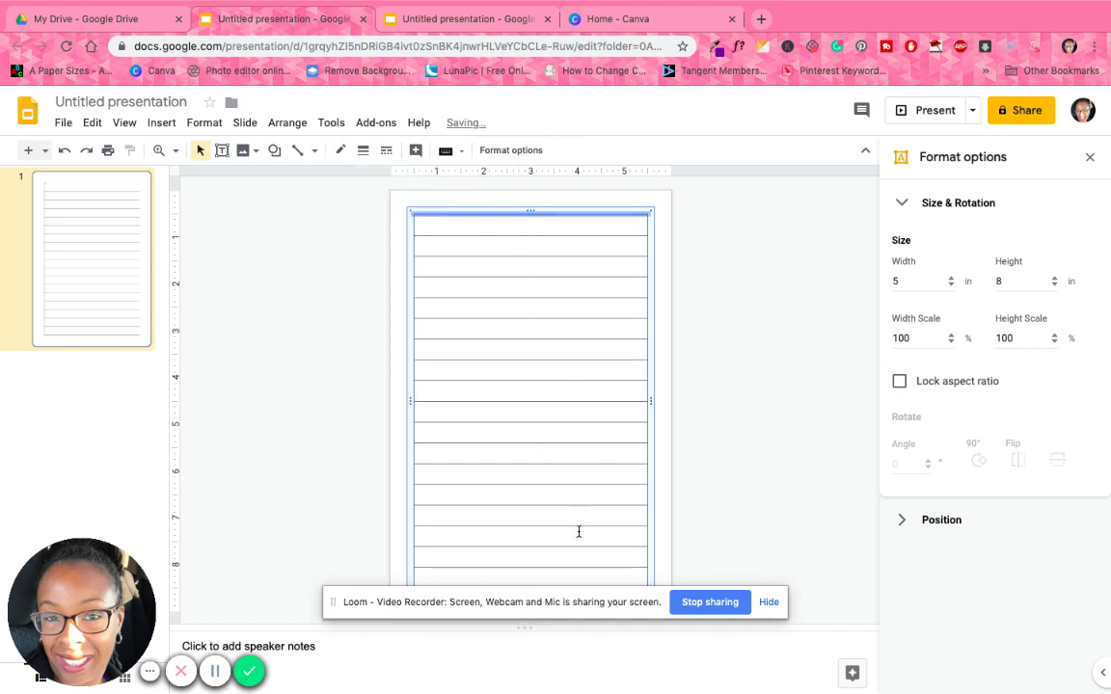
- Try to make the left border of the whole table transparent
key("ctrl+a")
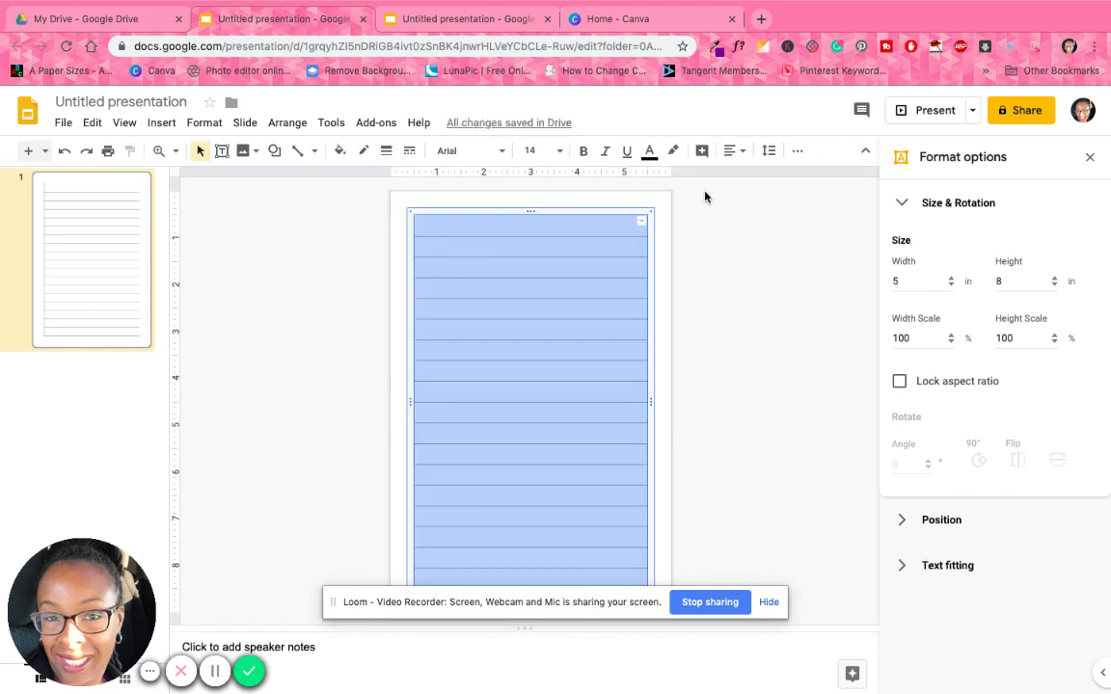
left_click(642, 222)
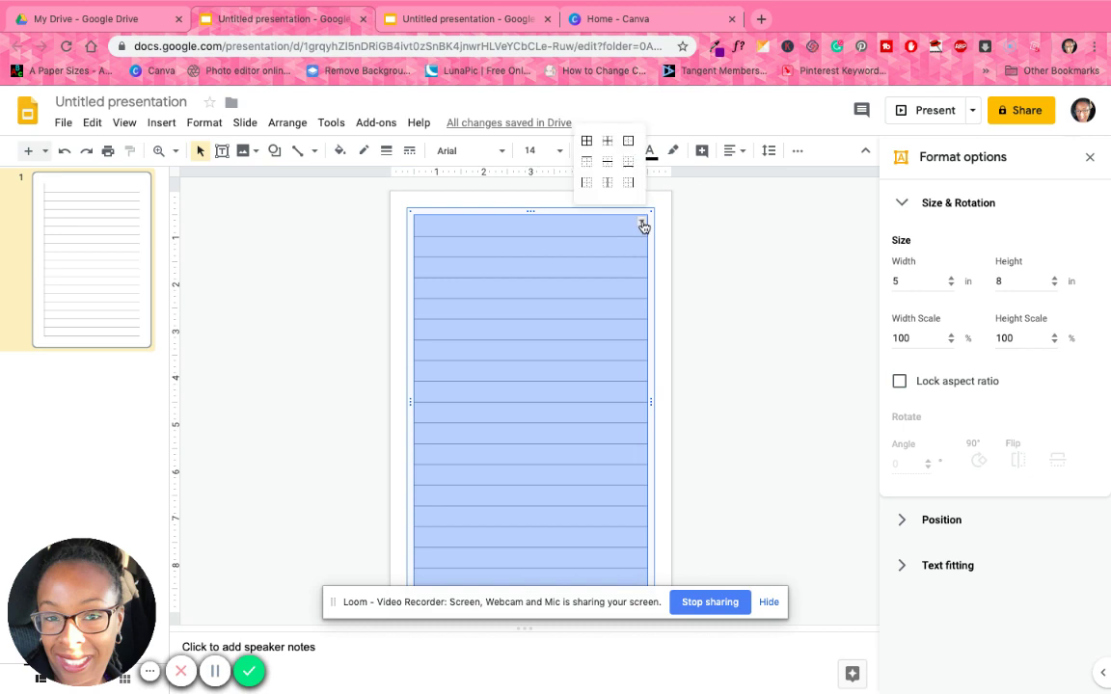
left_click(591, 182)
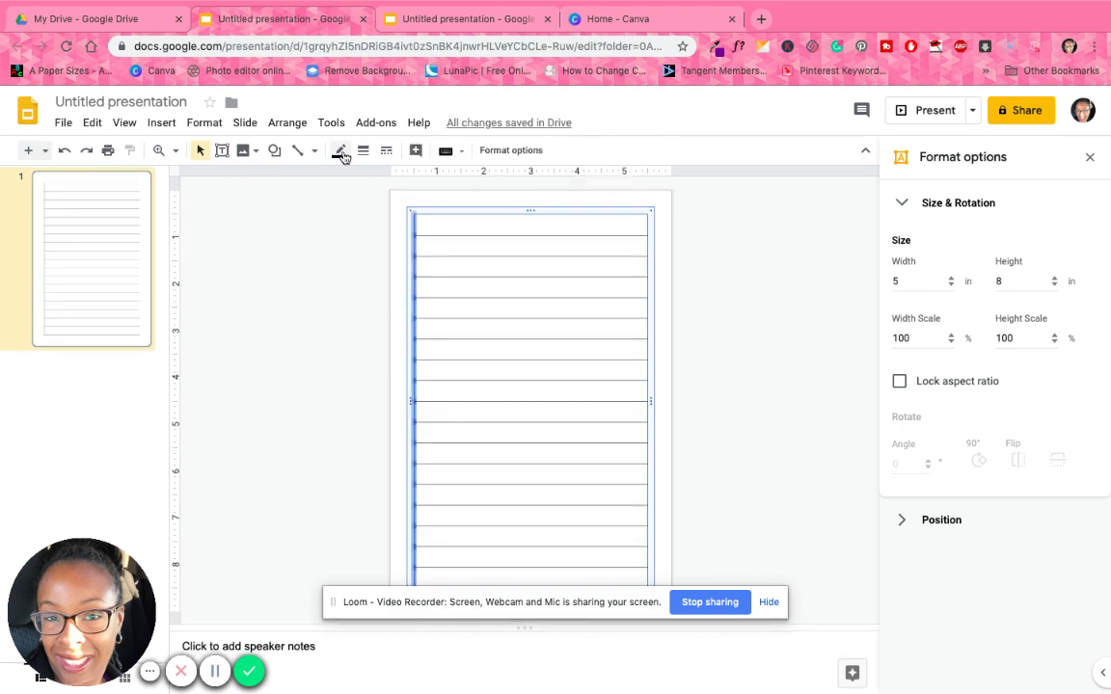
left_click(342, 156)
left_click(318, 190)
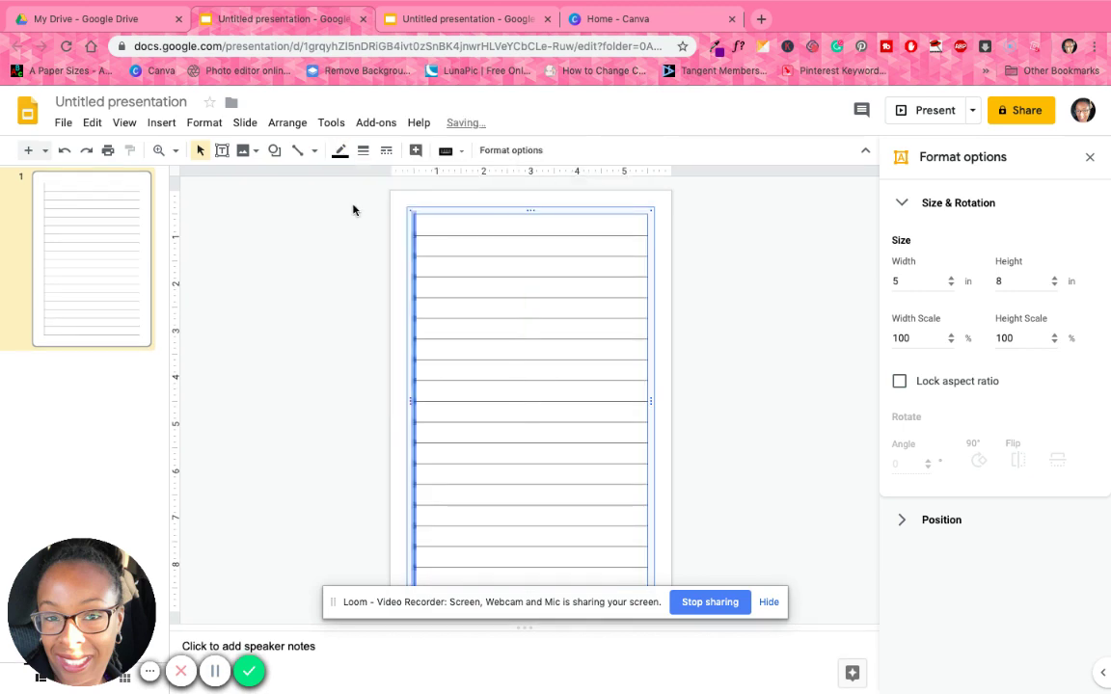
- Select all the table's rows, make the table's bottom border transparent, and deselect the table
left_click(434, 224)
left_click_drag(434, 223, 622, 407)
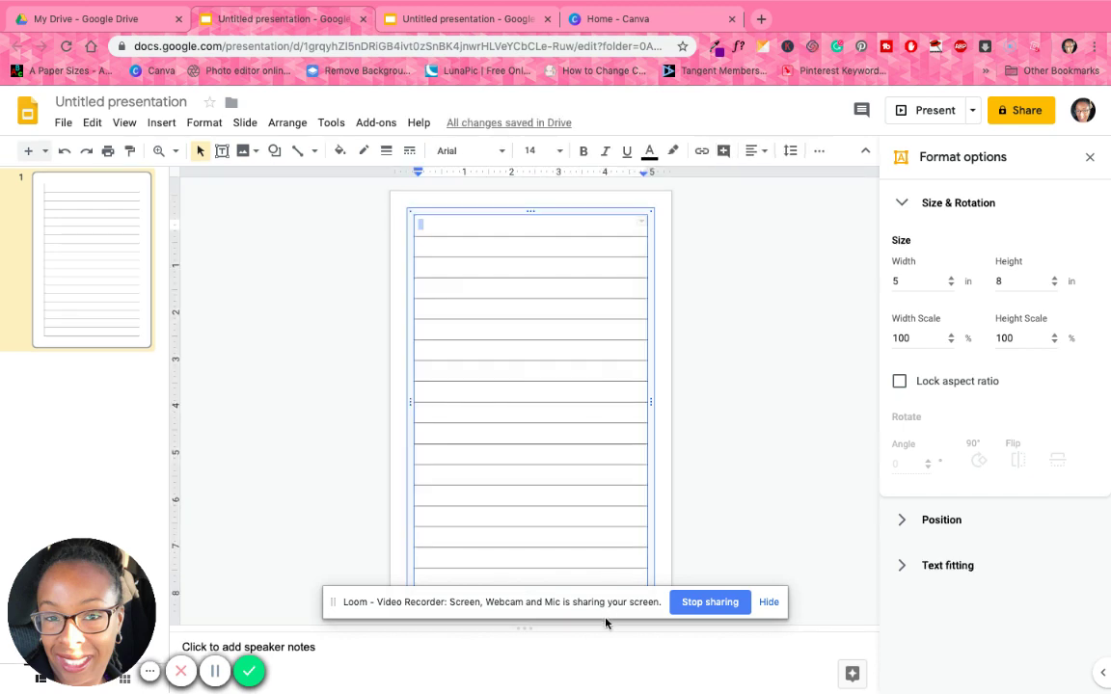
left_click_drag(605, 623, 617, 561)
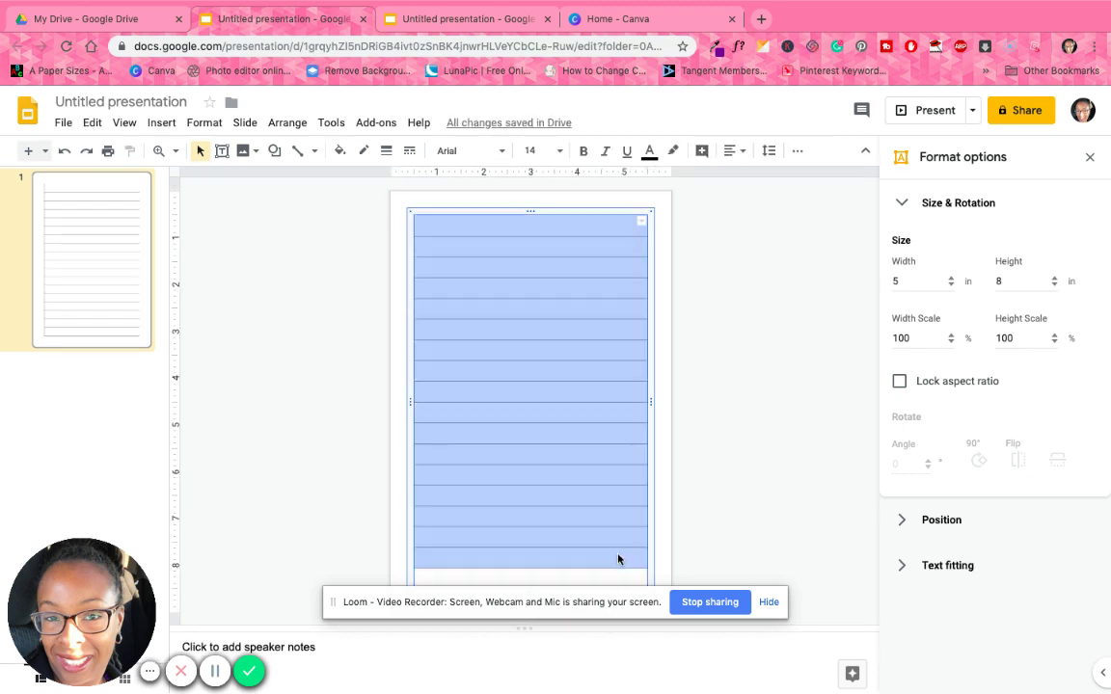
left_click(641, 221)
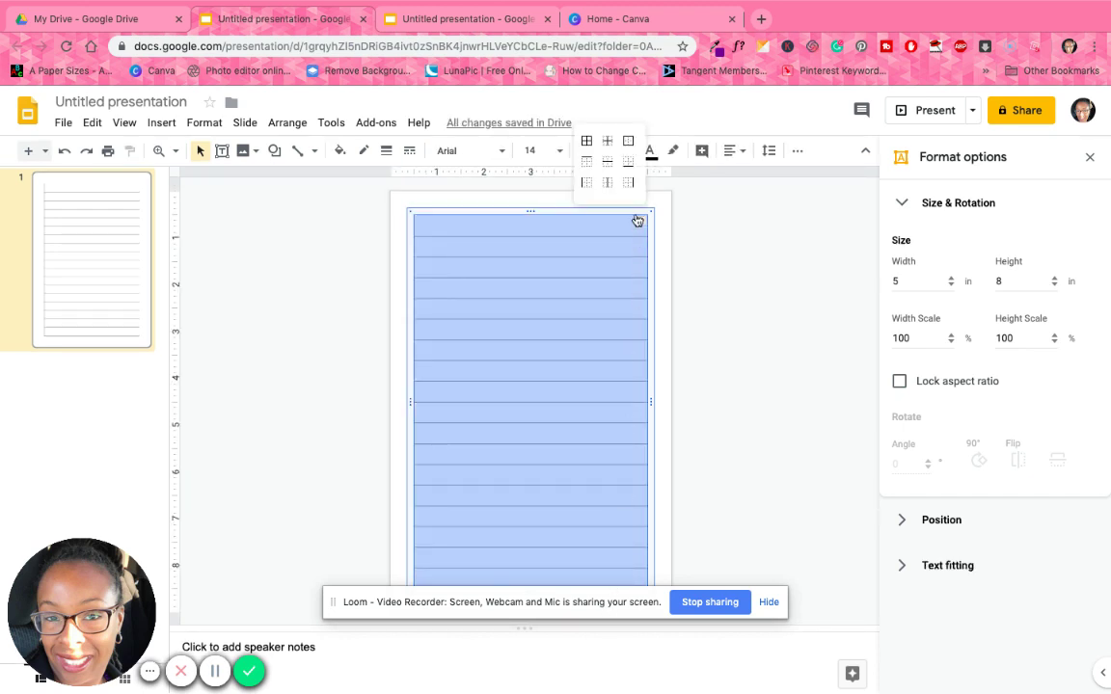
left_click(627, 163)
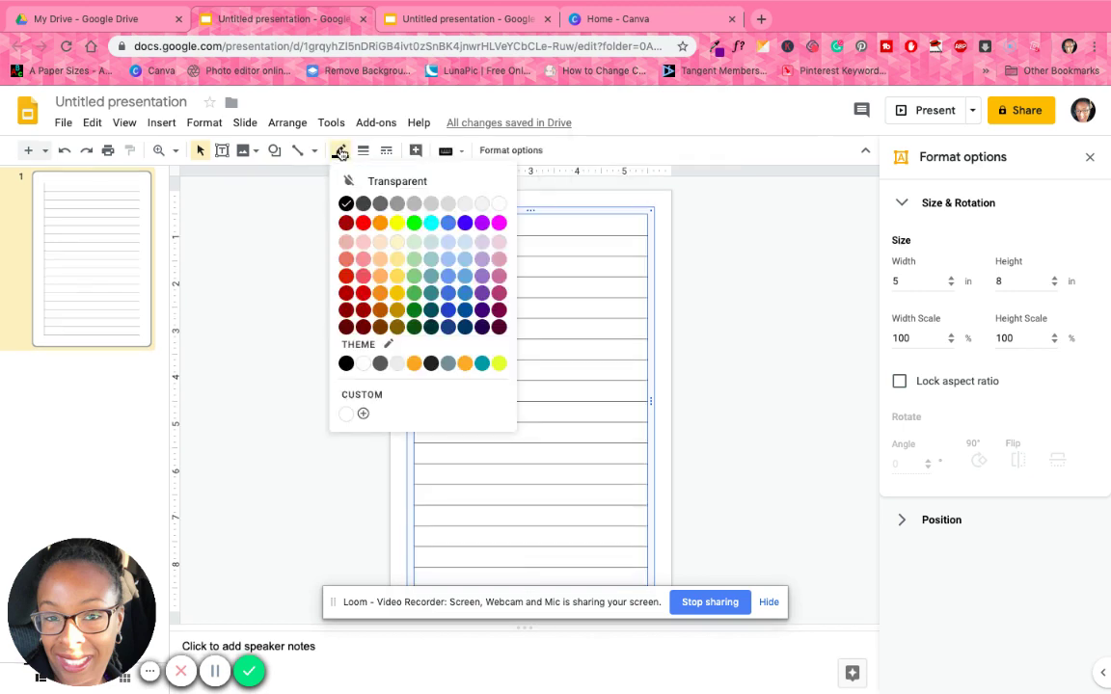
left_click(385, 181)
left_click(676, 264)
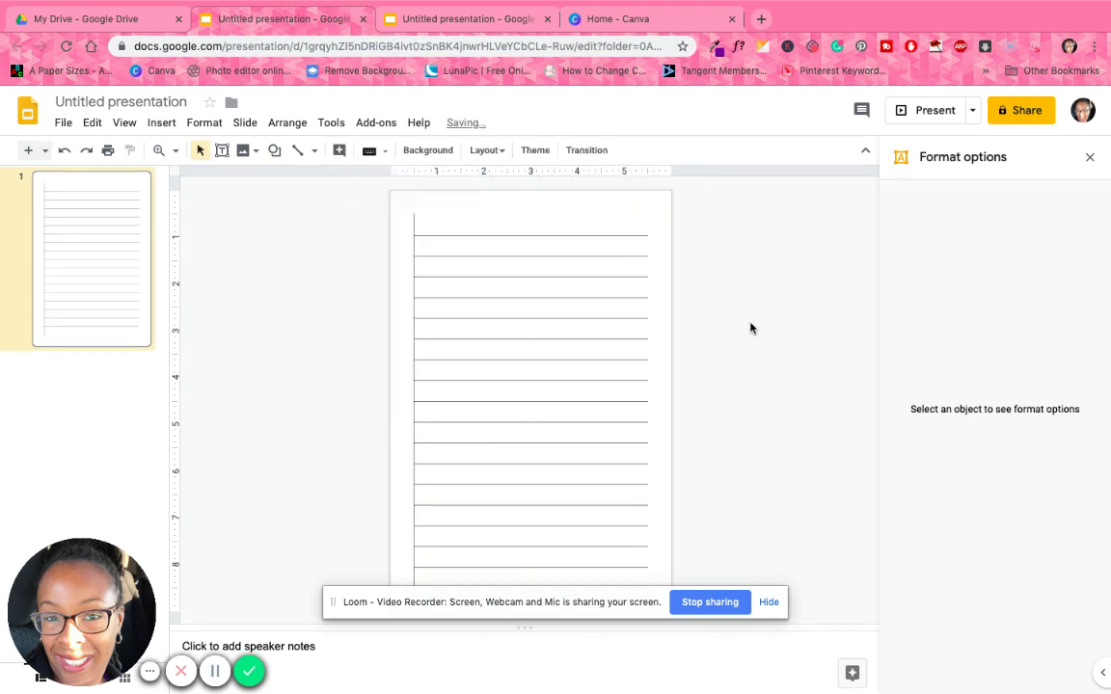
left_click_drag(650, 603, 654, 635)
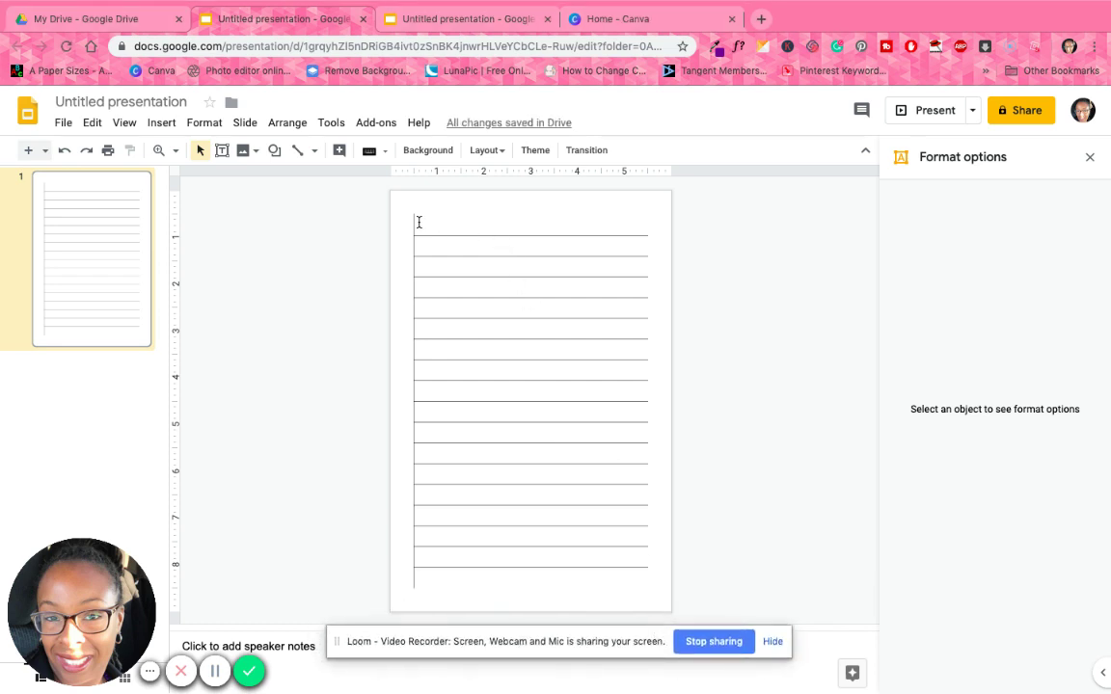
left_click_drag(416, 222, 585, 408)
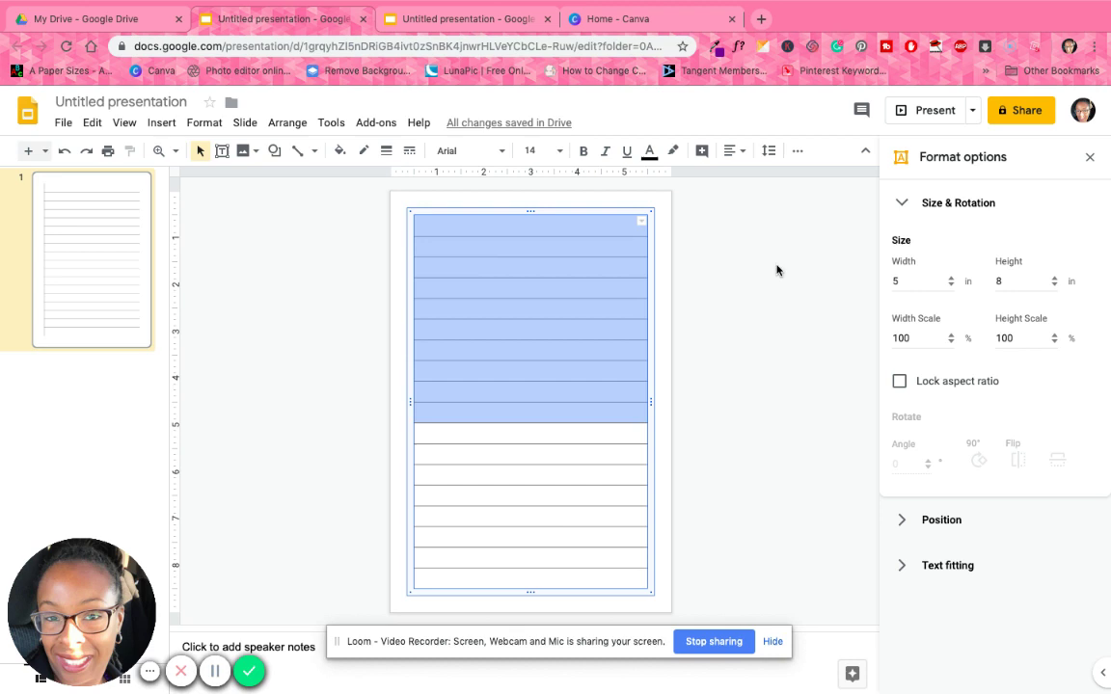
key("Escape")
key("Escape")
left_click(426, 223)
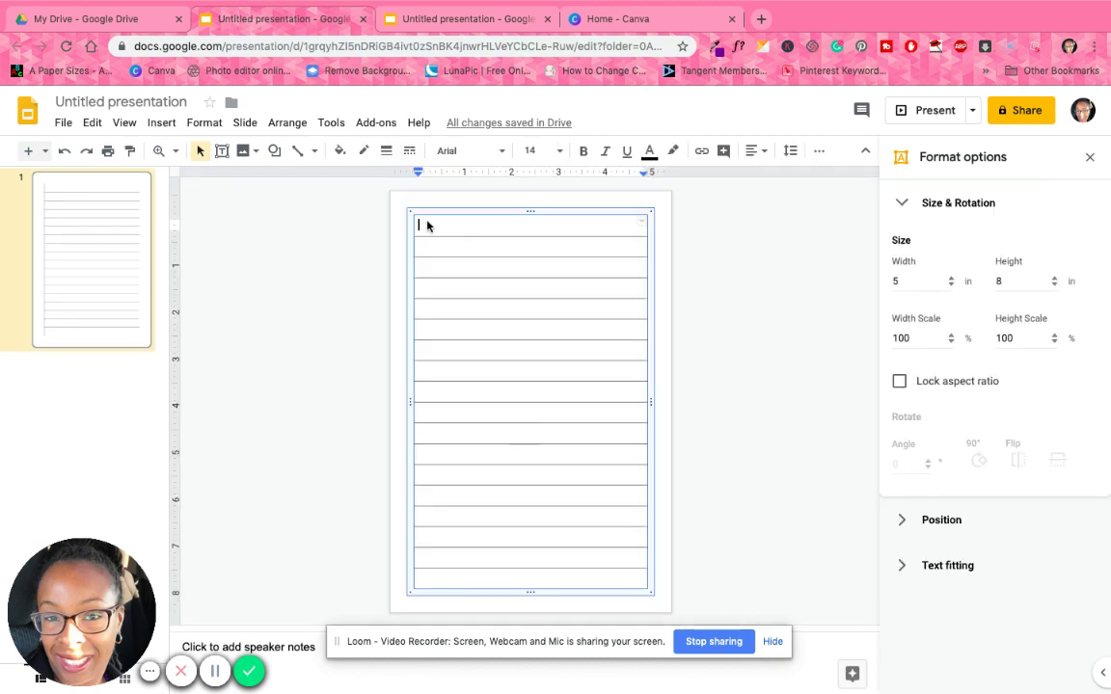
left_click_drag(426, 223, 574, 577)
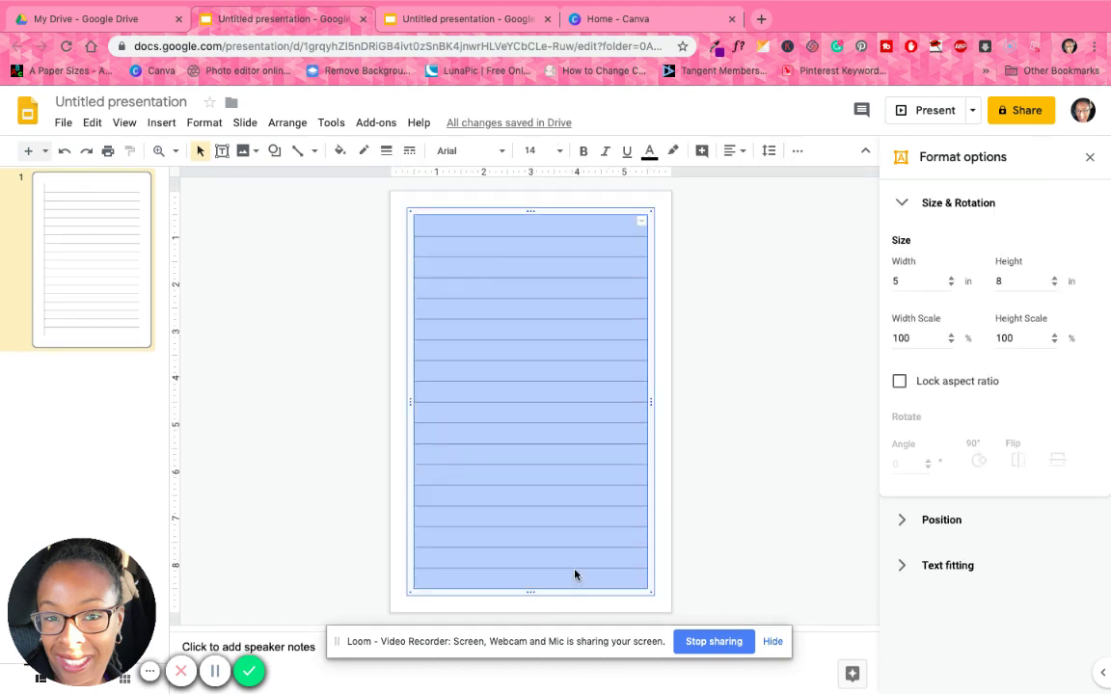
left_click(641, 224)
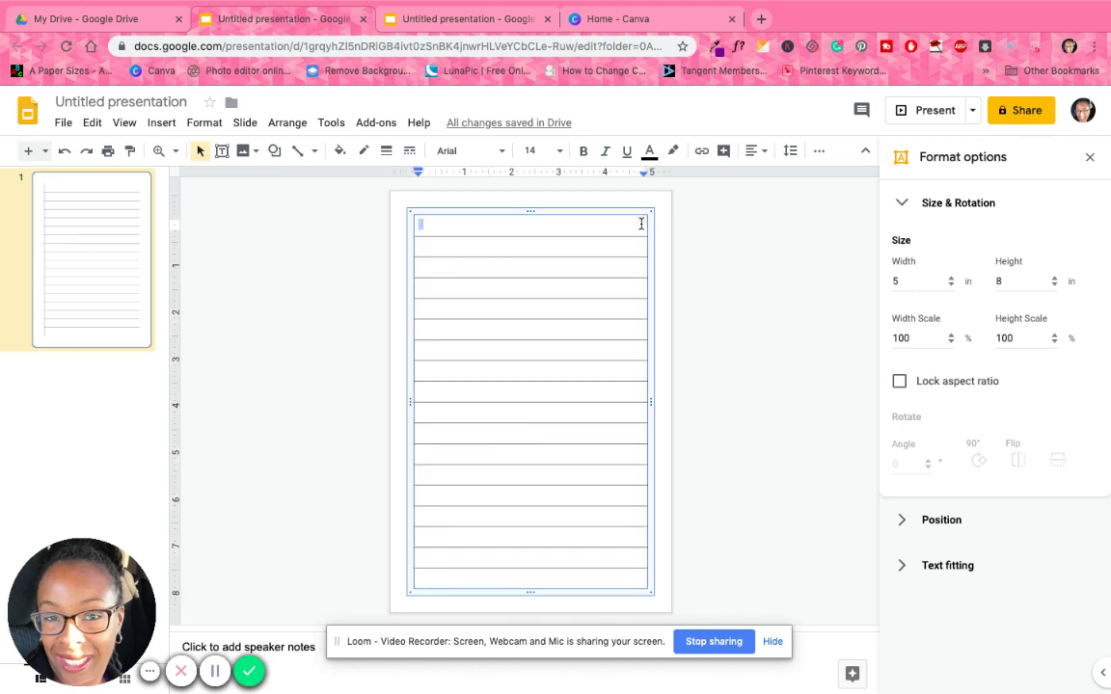
- Select every row of the table, make its left border transparent, and deselect the table
left_click_drag(477, 222, 550, 575)
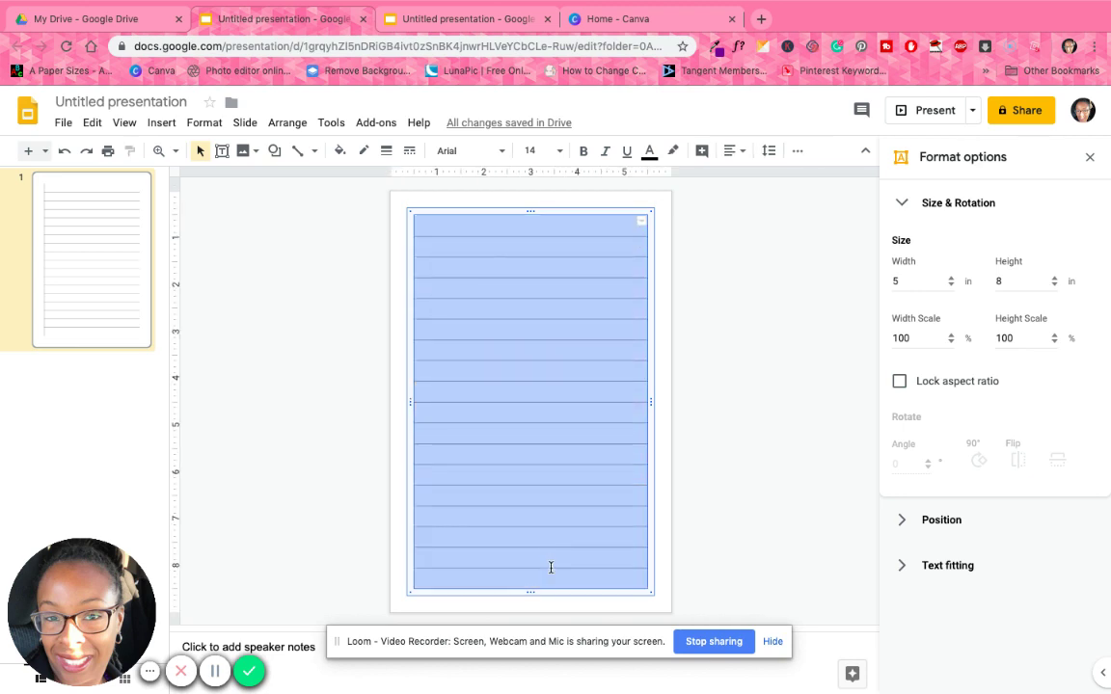
left_click(640, 224)
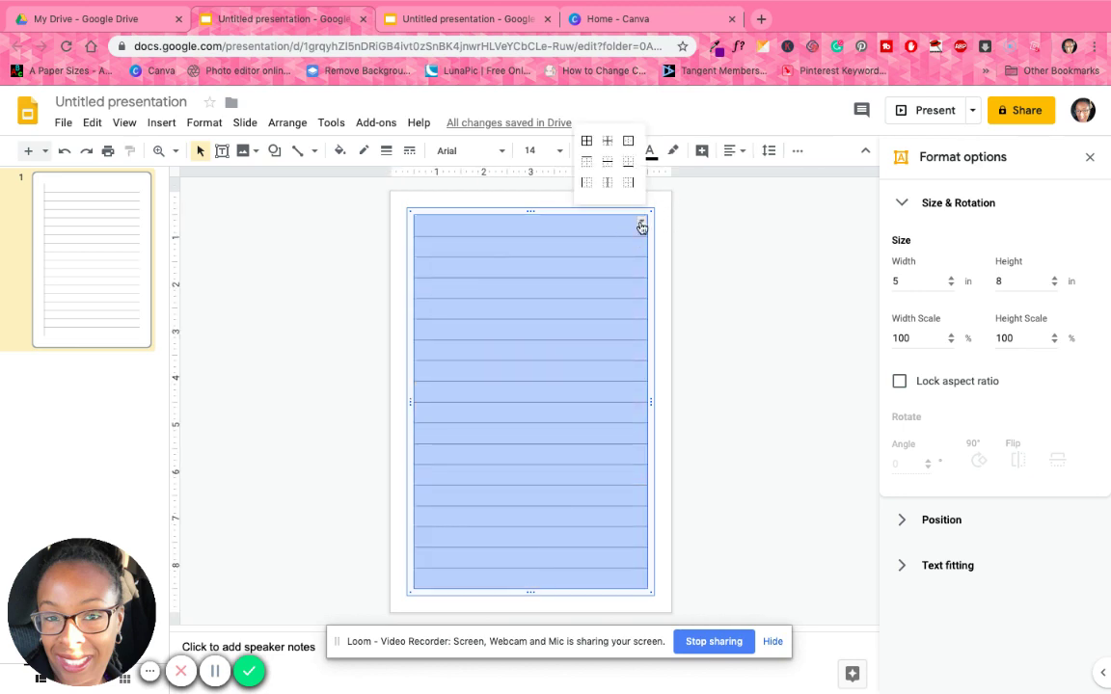
left_click(582, 183)
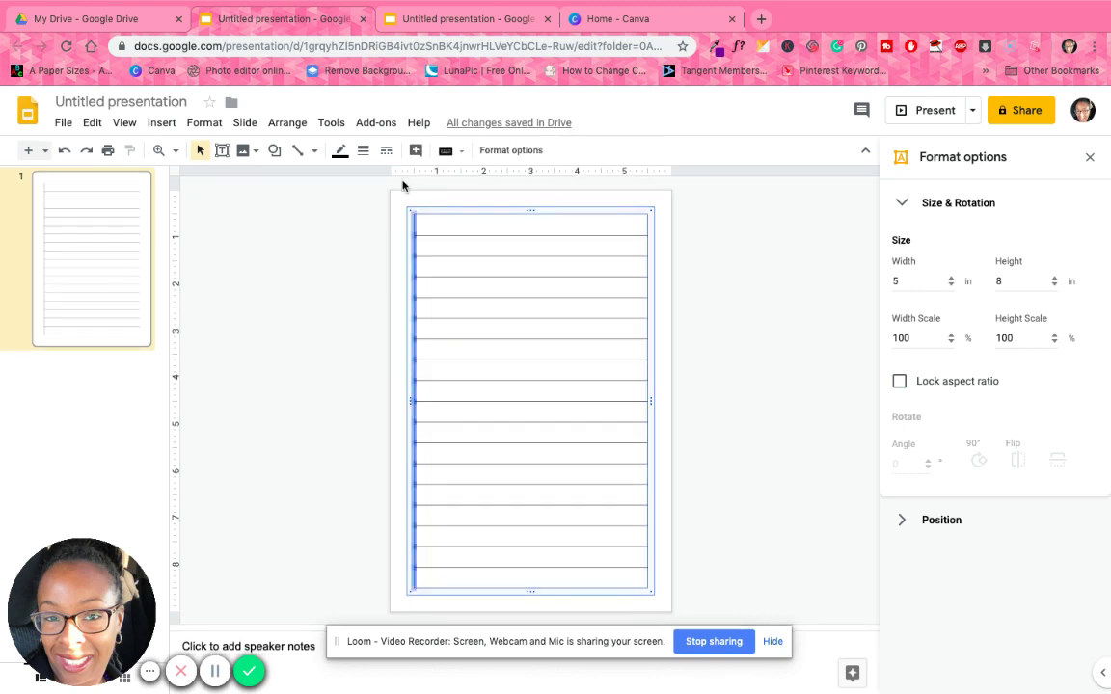
left_click(340, 151)
left_click(354, 181)
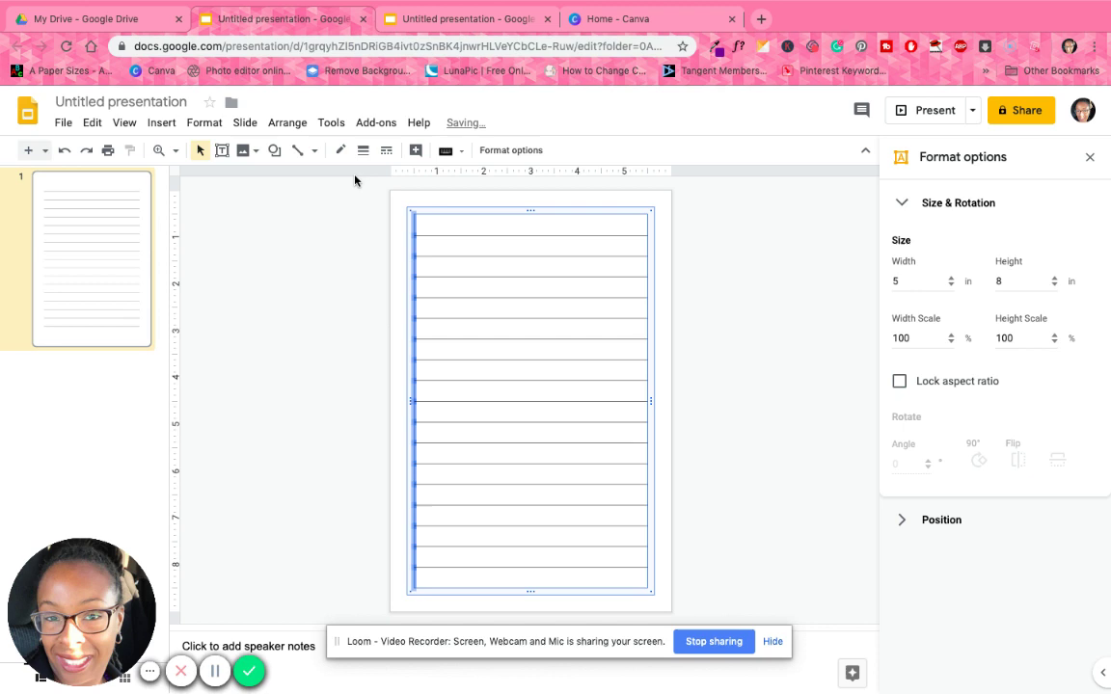
left_click(755, 282)
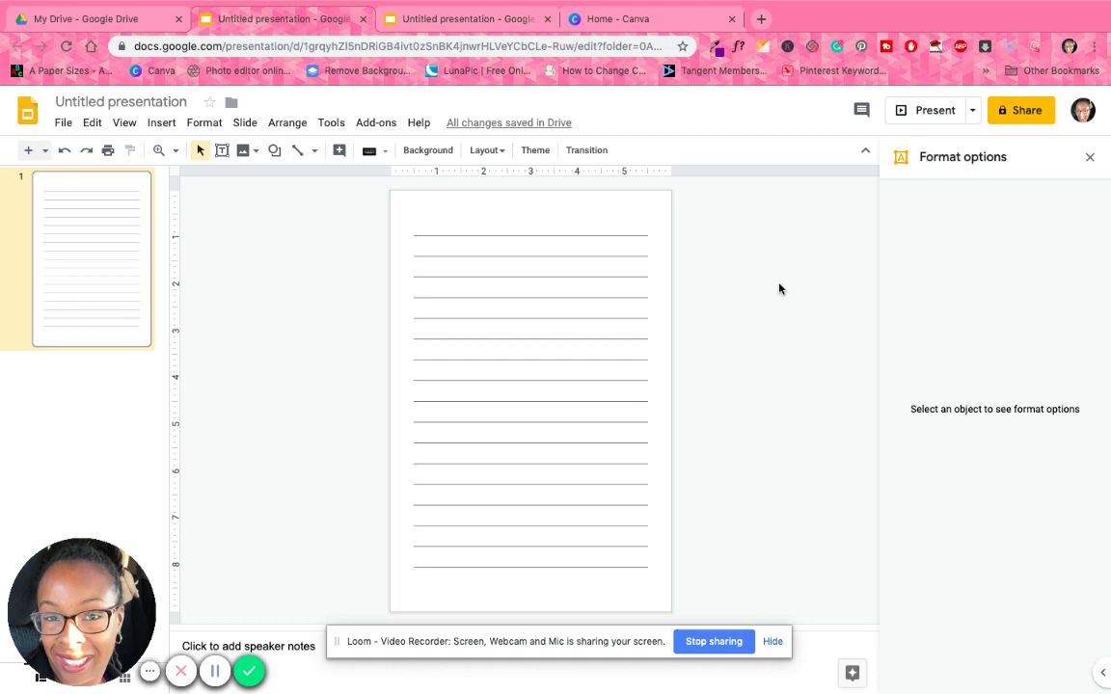
- Add a second slide with the Section header layout and start editing its title placeholder
left_click(45, 151)
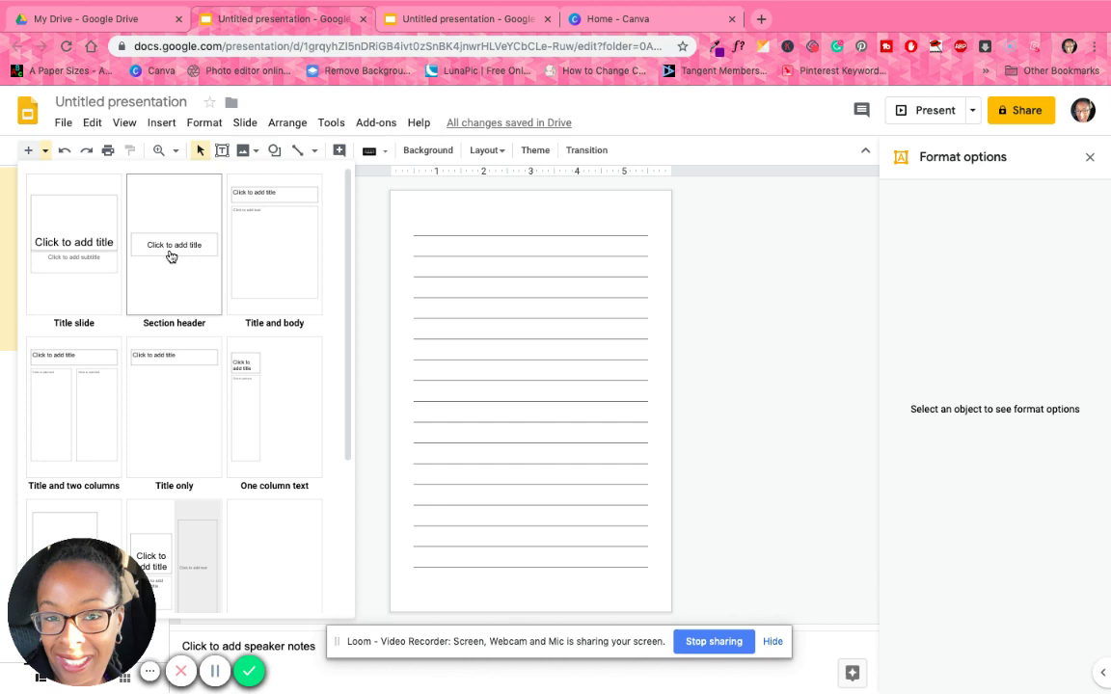
left_click(171, 254)
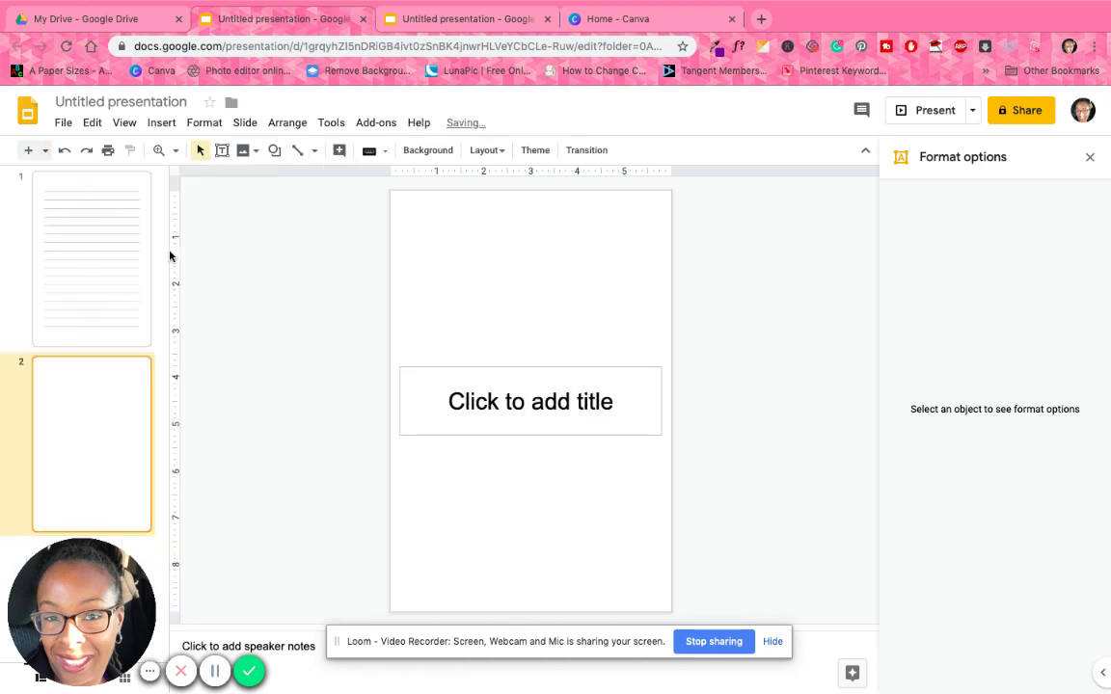
left_click(534, 403)
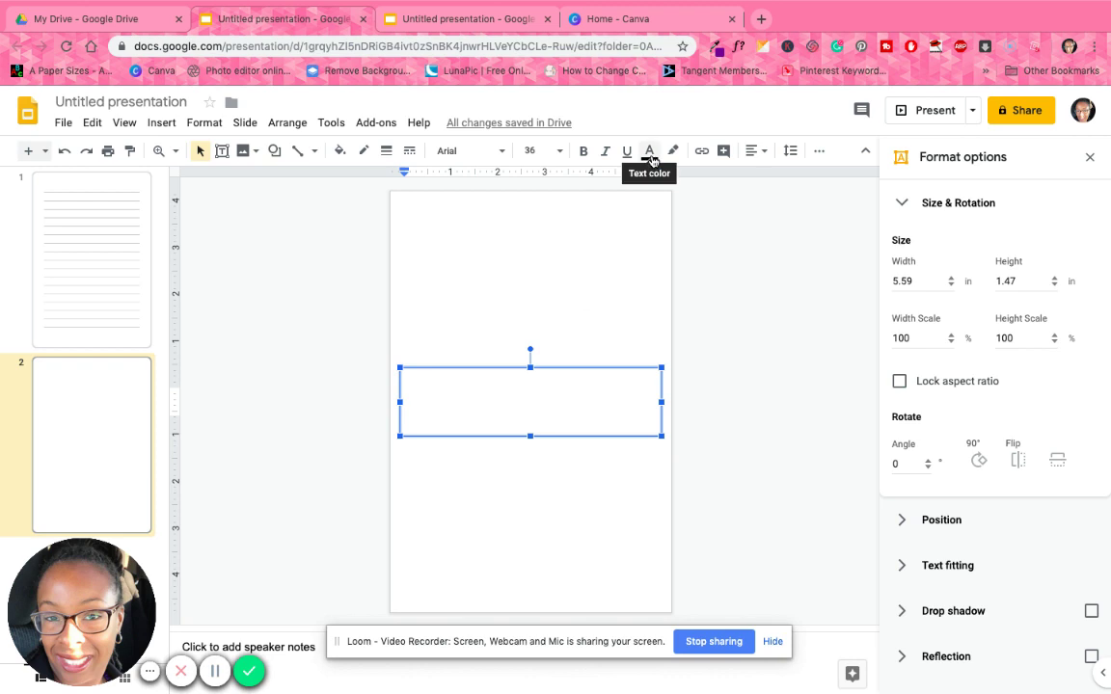
- Set the font of the second slide's title placeholder to Caveat
left_click(501, 152)
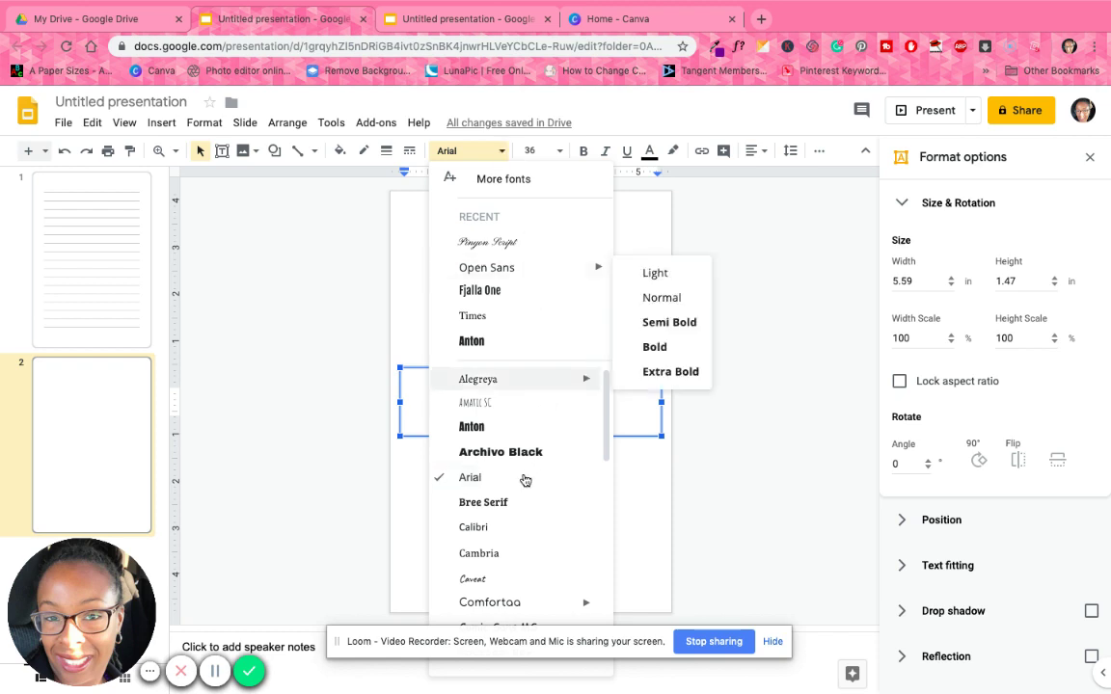
scroll(522, 481, "down", 5)
scroll(504, 459, "up", 2)
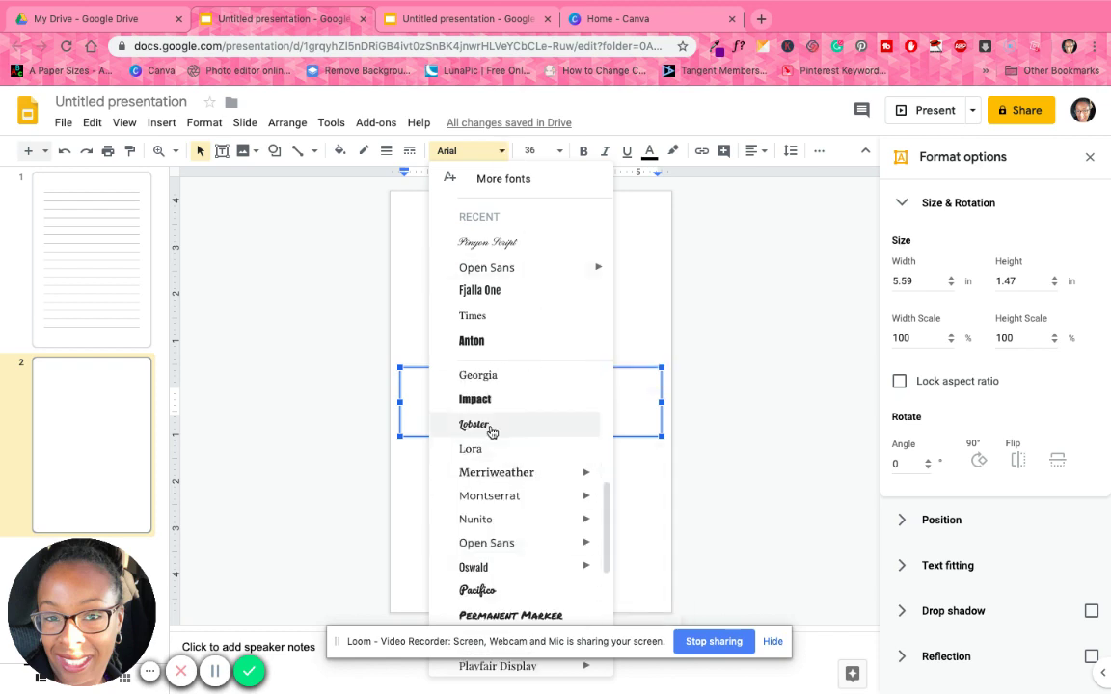
scroll(496, 429, "up", 2)
scroll(501, 431, "up", 2)
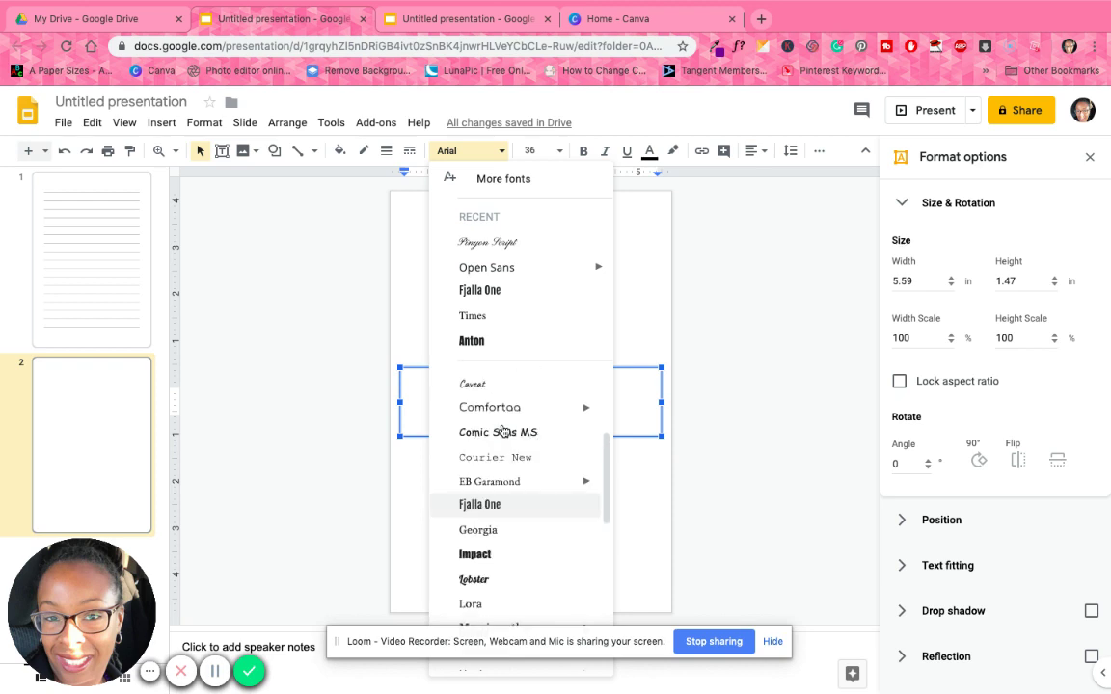
left_click(485, 383)
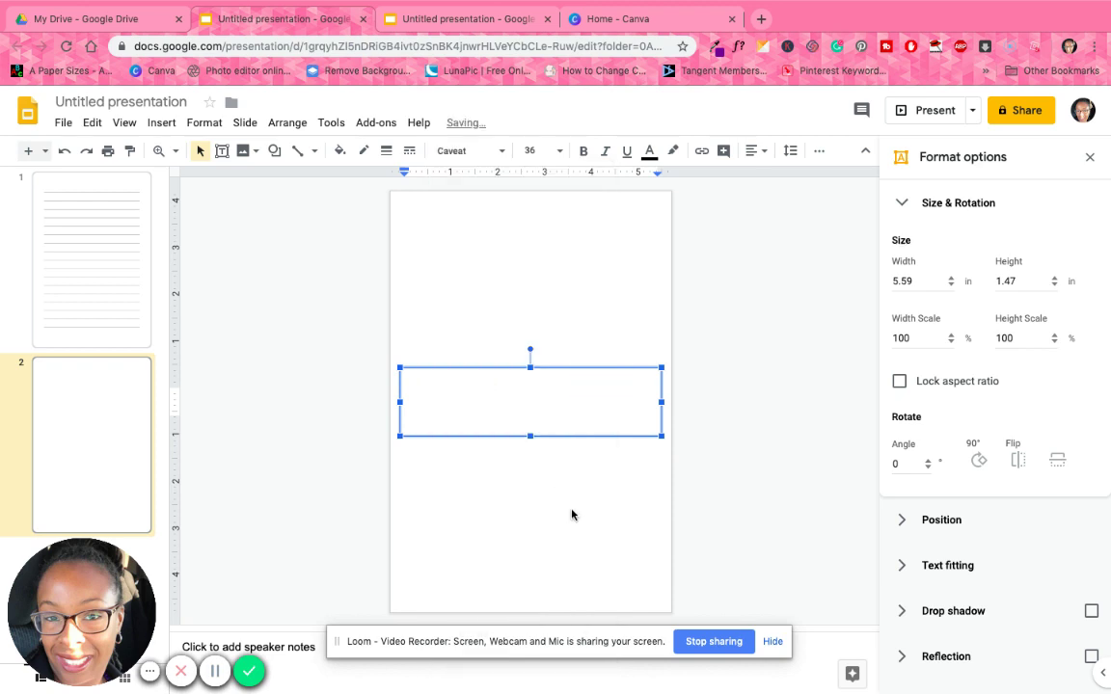
- Enter "This journal belongs to:" in the title placeholder and leave a blank line below it
type("This journal belong")
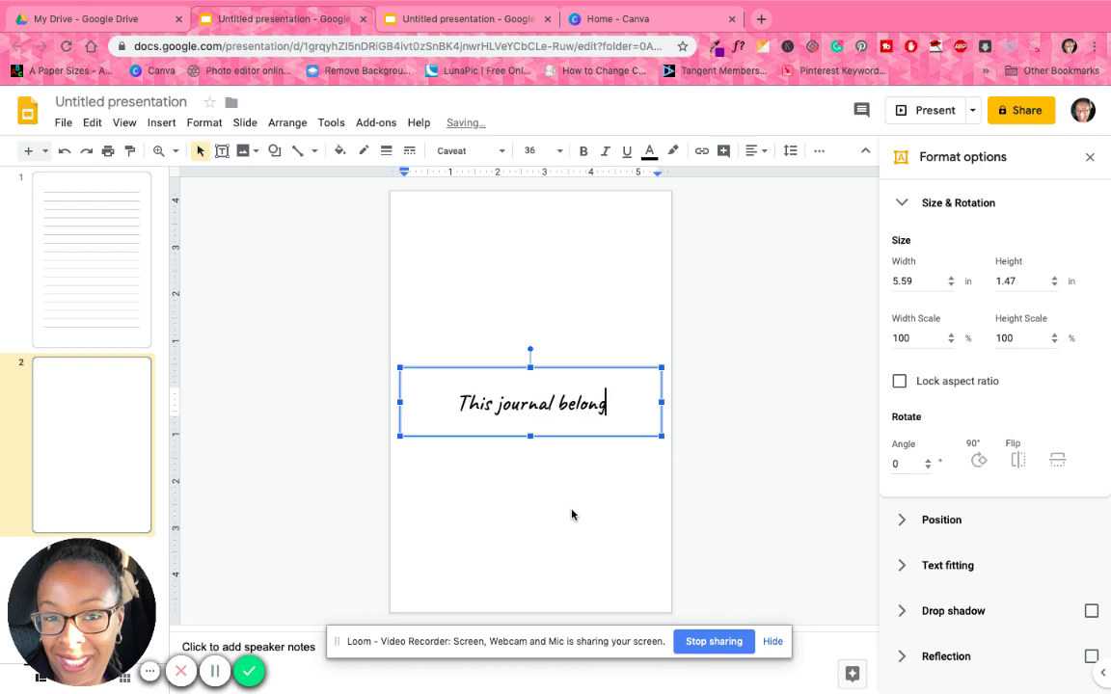
type("s to:")
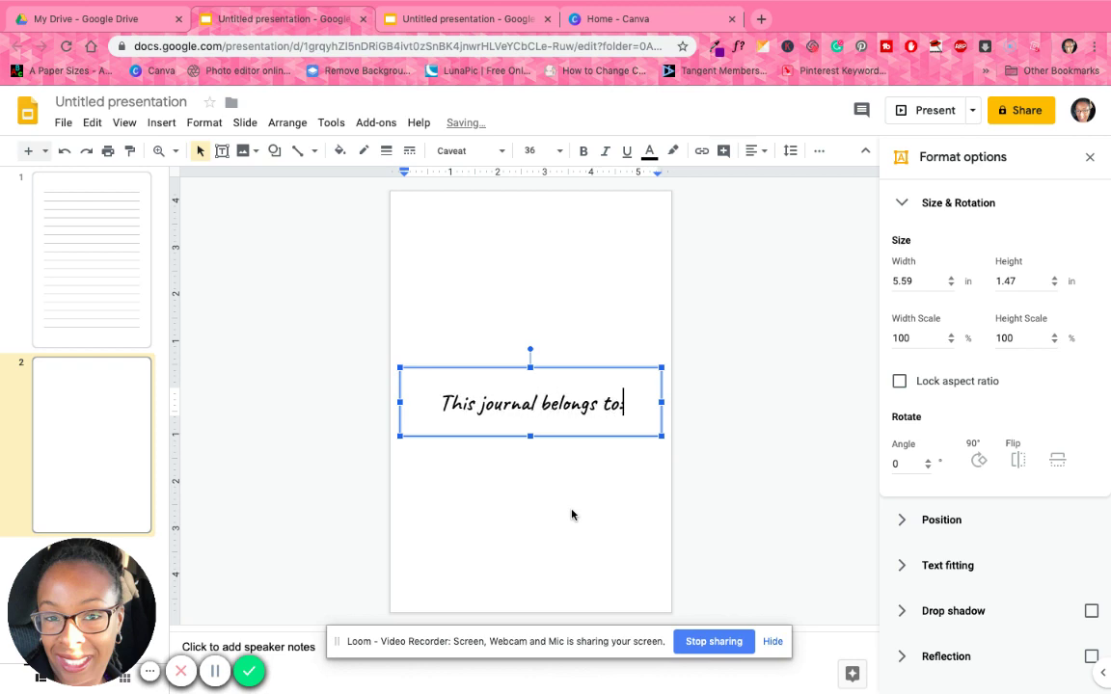
key("Return")
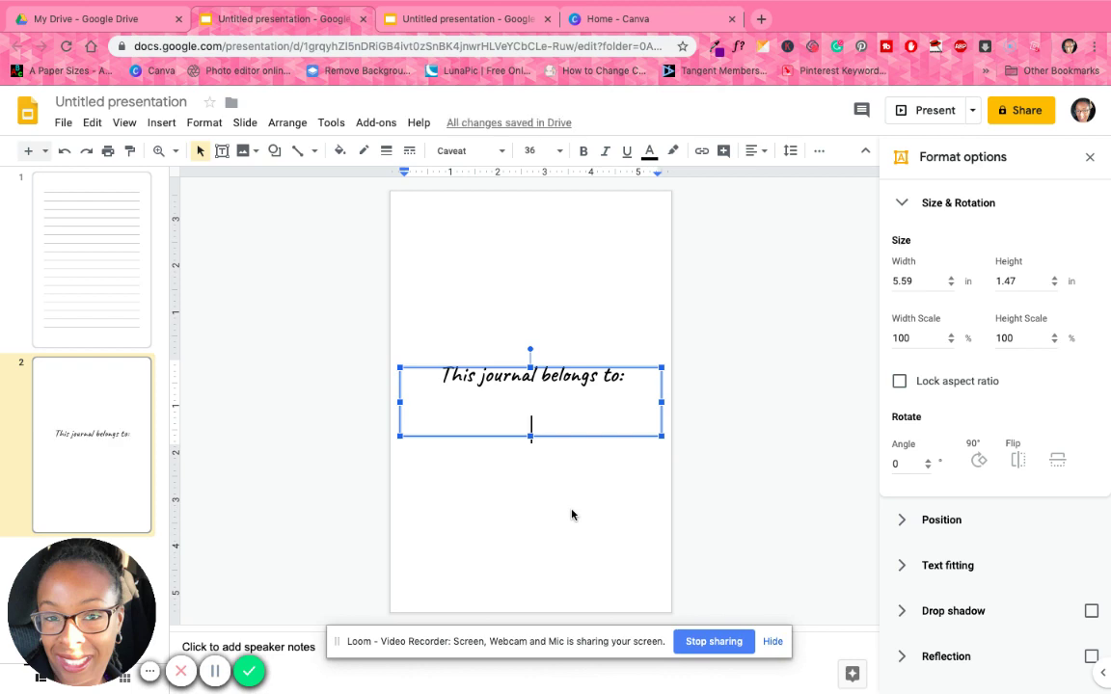
type("__________")
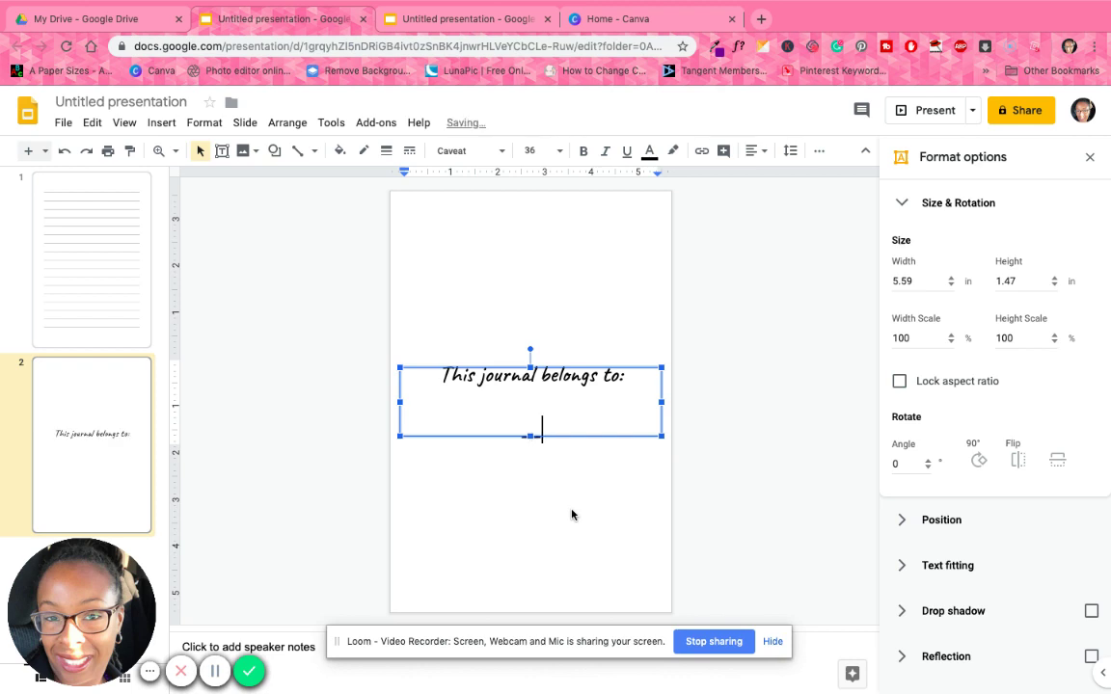
key("BackSpace")
key("BackSpace")
key("BackSpace")
key("BackSpace")
key("BackSpace")
key("BackSpace")
key("BackSpace")
key("BackSpace")
key("BackSpace")
key("BackSpace")
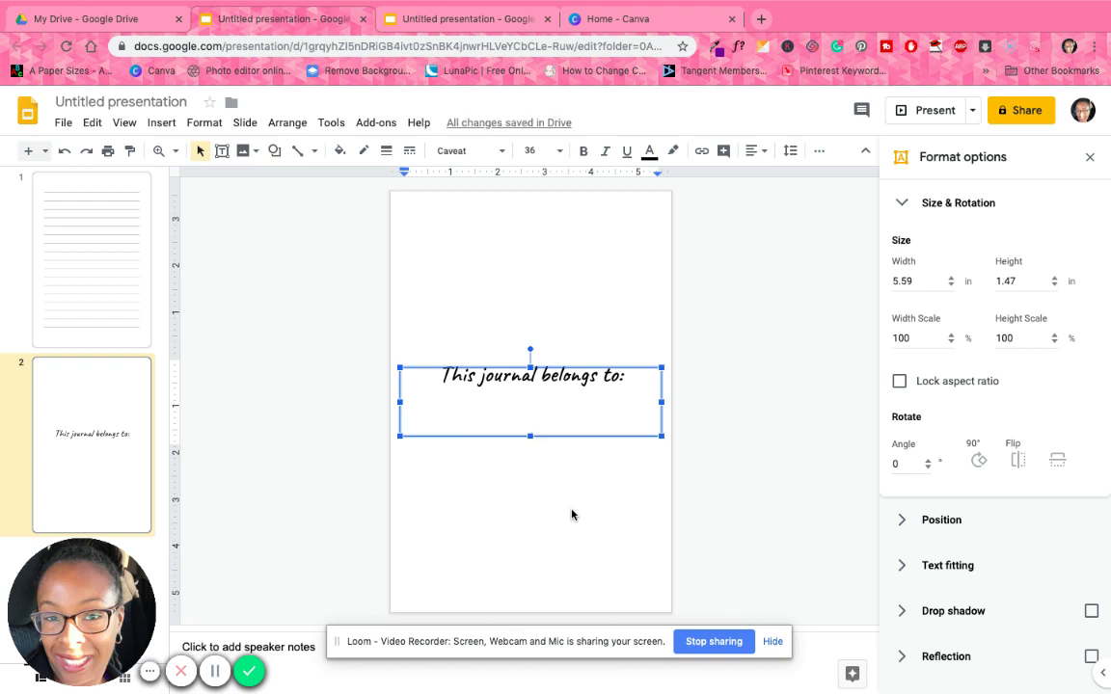
- Add a row of underscores as a name line below the text and extend the title box to about 2.24 in high
type("____")
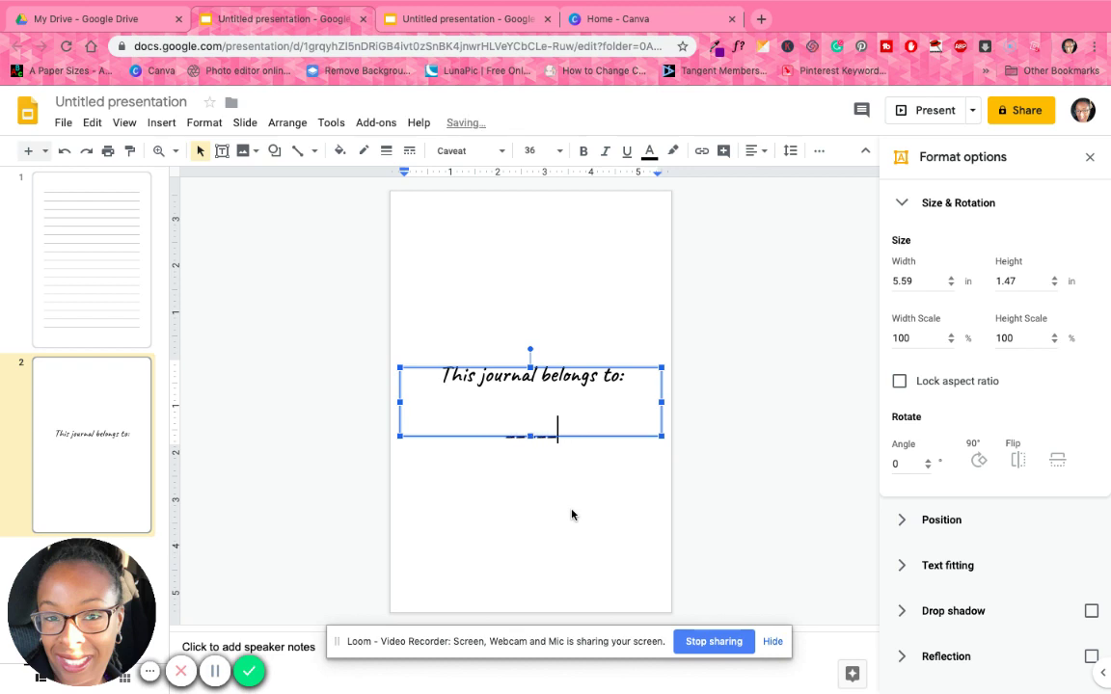
type("__________________")
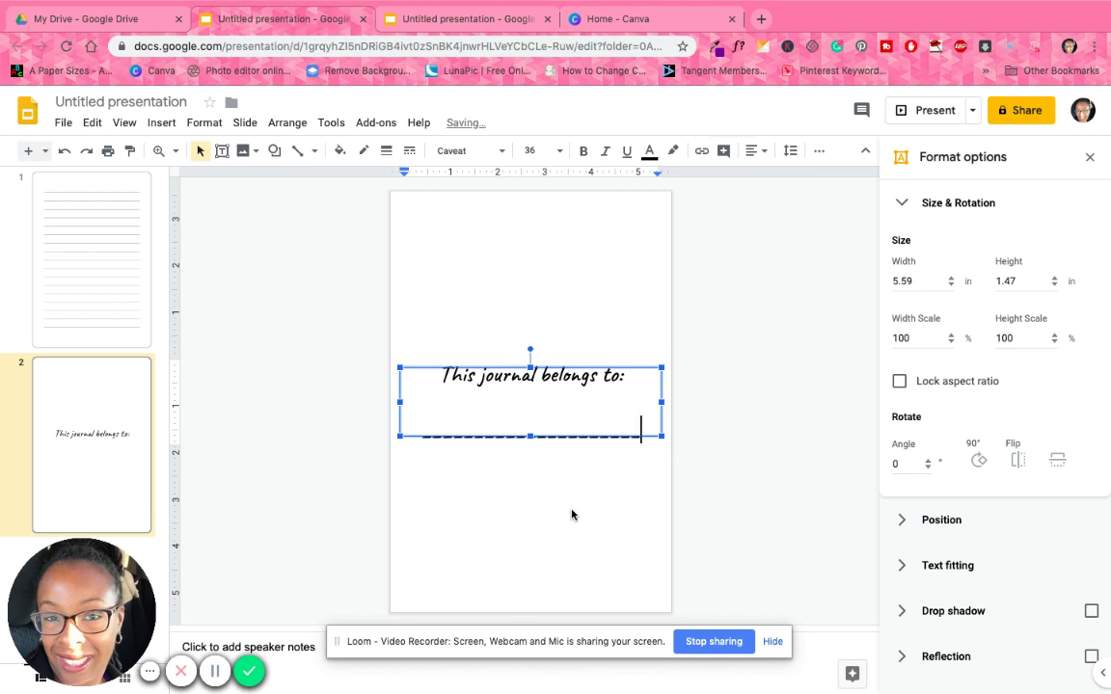
type("_")
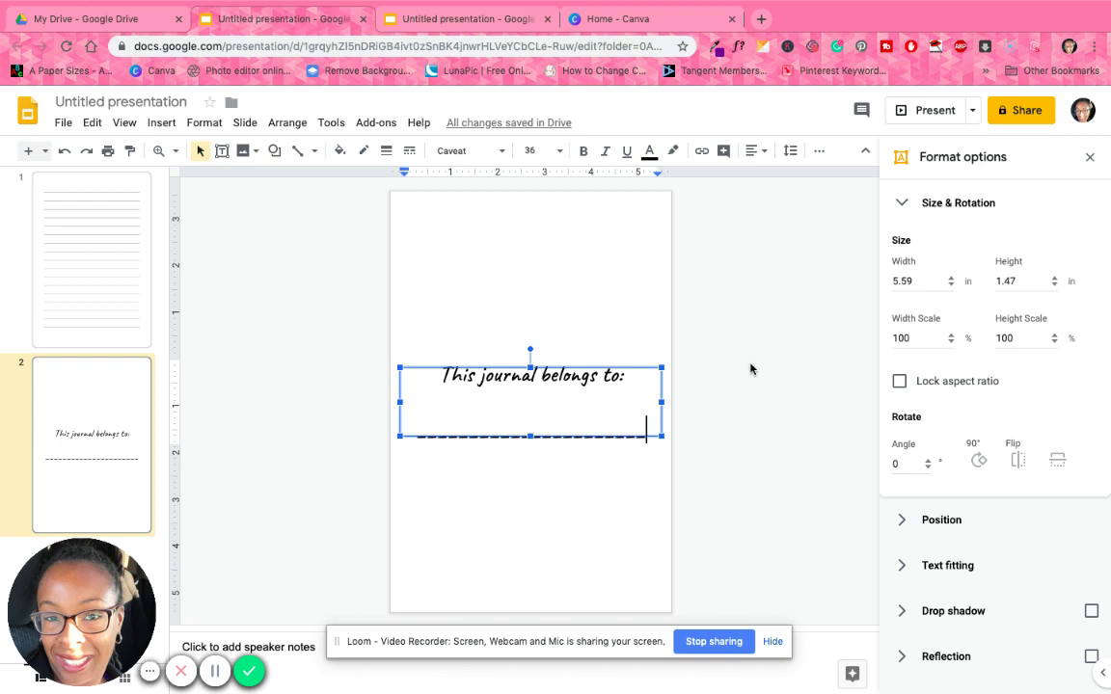
left_click_drag(530, 436, 528, 473)
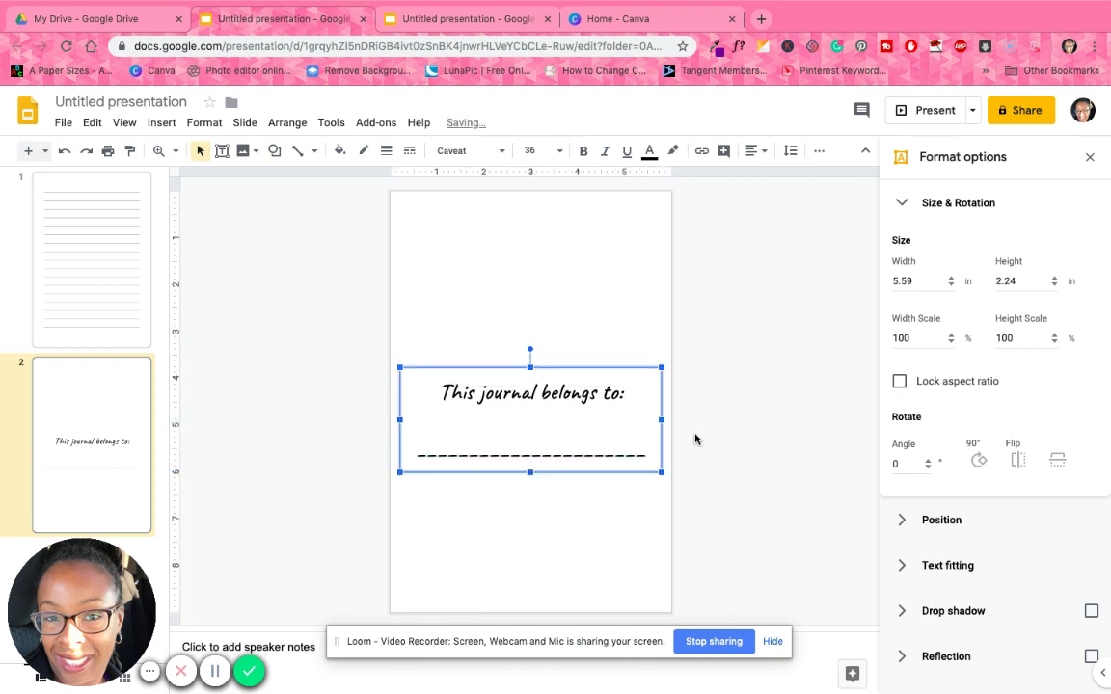
- Change the font of all text in the title box, including the underscore line, to Open Sans
left_click(393, 370)
left_click(434, 384)
left_click_drag(439, 386, 650, 461)
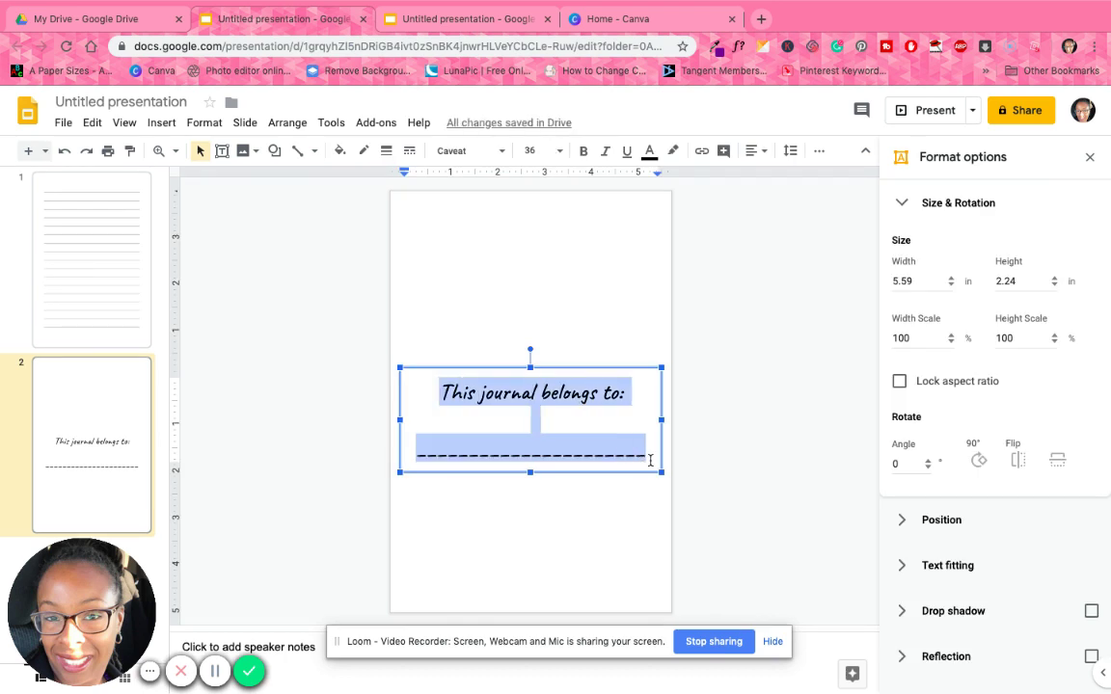
left_click(496, 155)
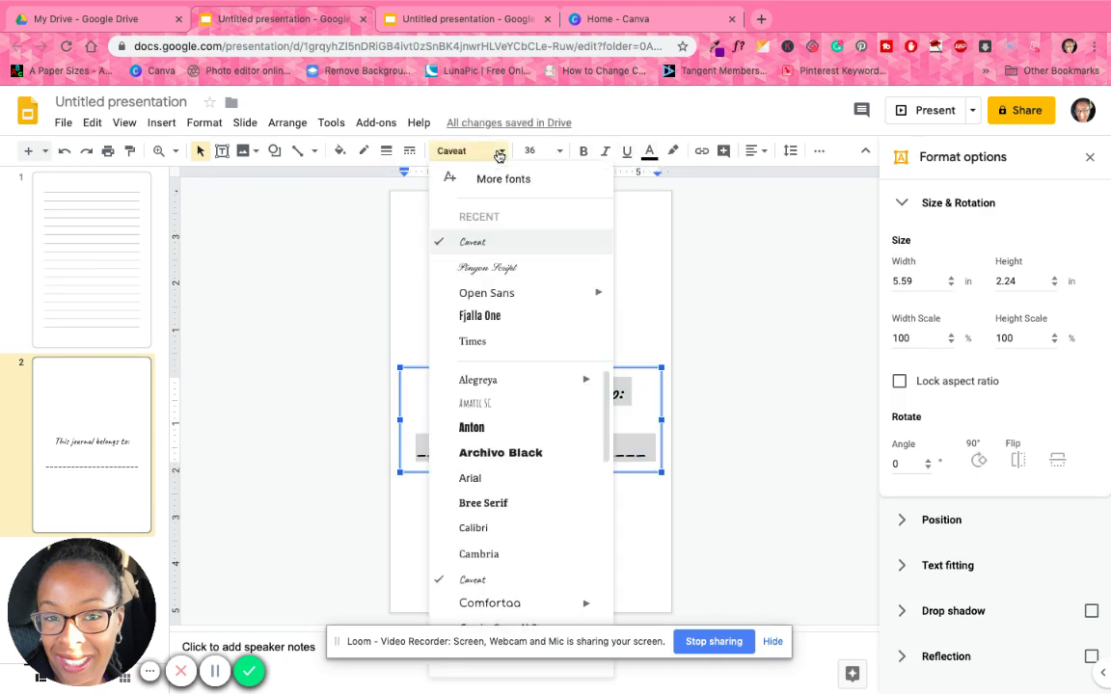
left_click(487, 294)
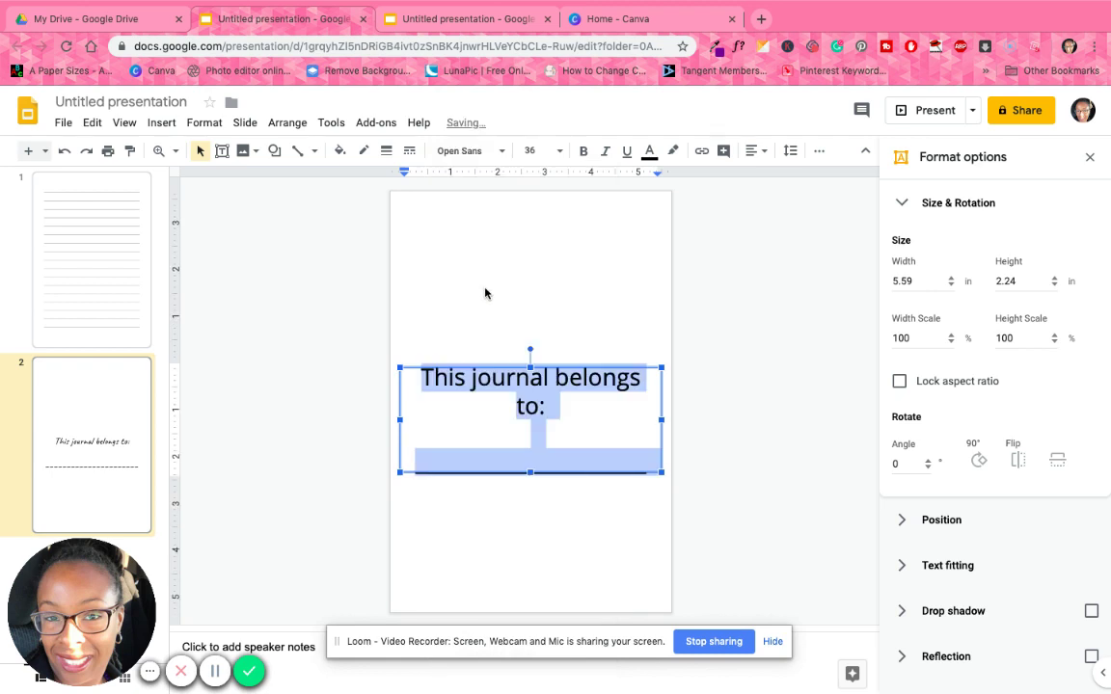
left_click(788, 405)
- Set the font size of "This journal belongs to:" to 30
left_click(540, 388)
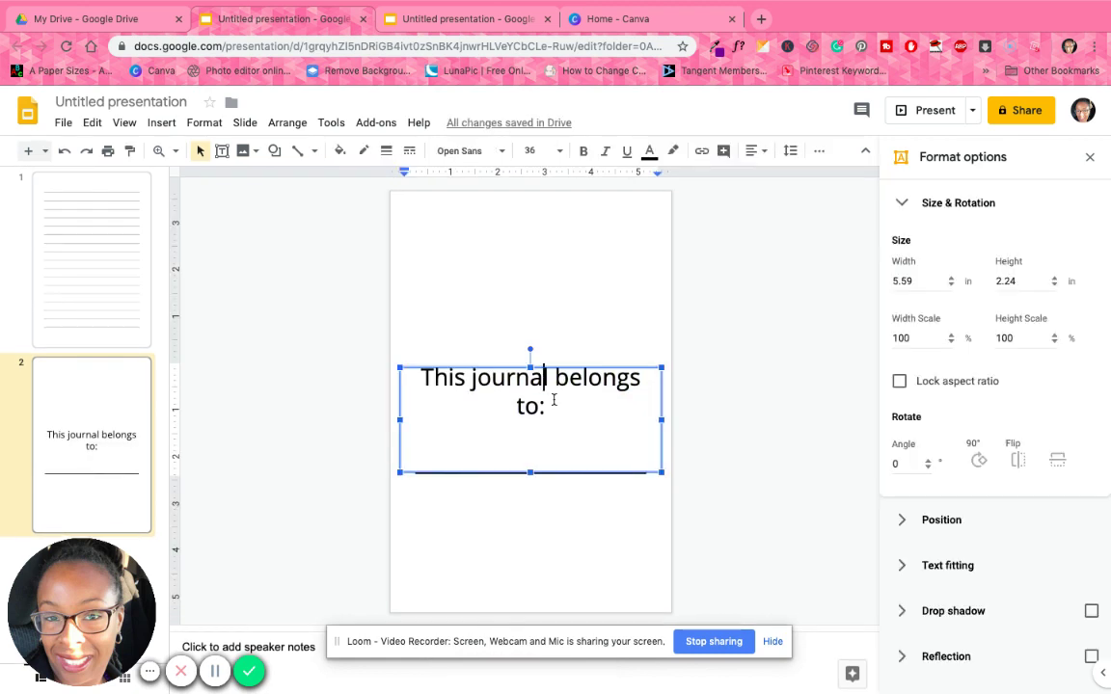
left_click_drag(553, 405, 413, 355)
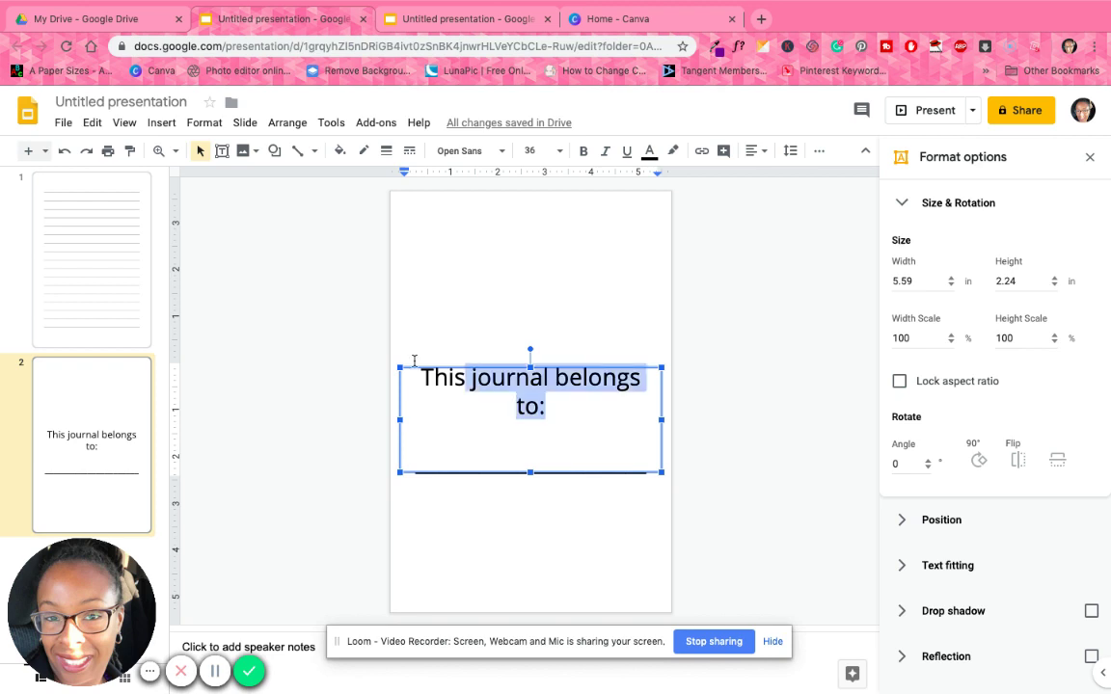
left_click(560, 150)
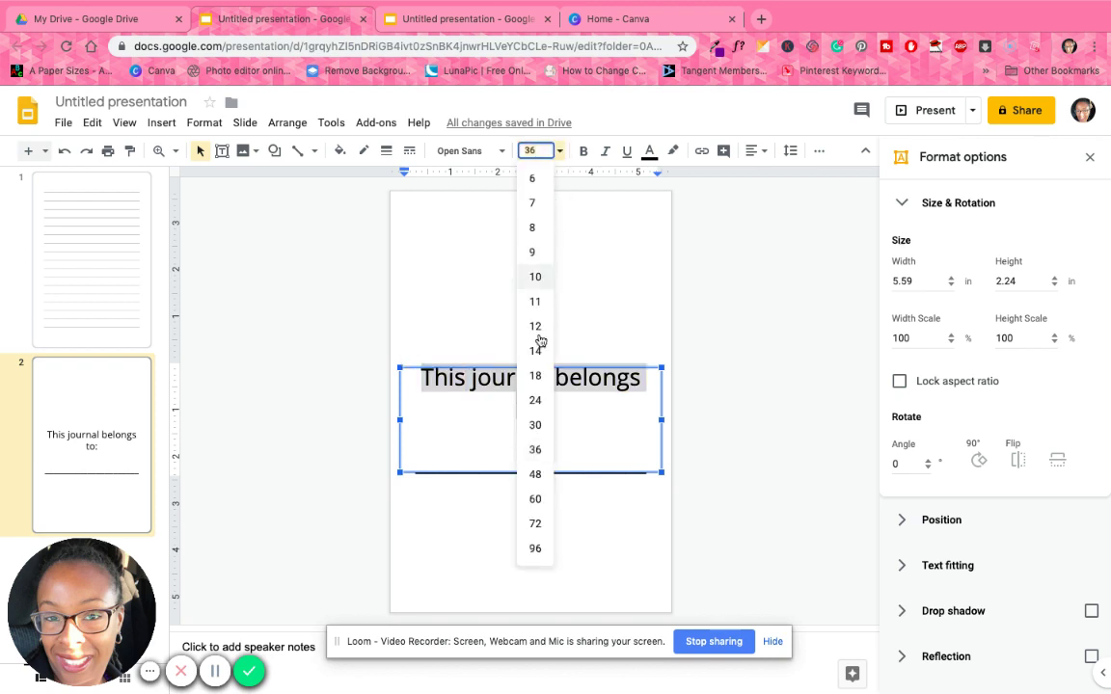
left_click(534, 425)
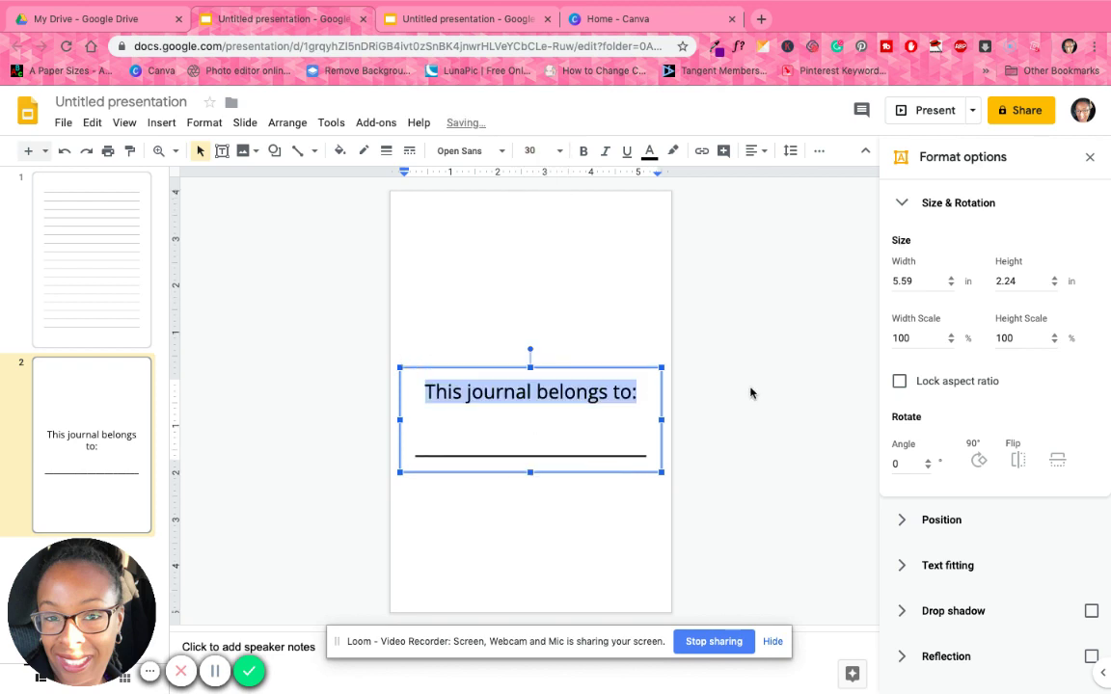
- Reposition the title box so that its text and name line sit around the vertical middle of the slide
left_click(551, 365)
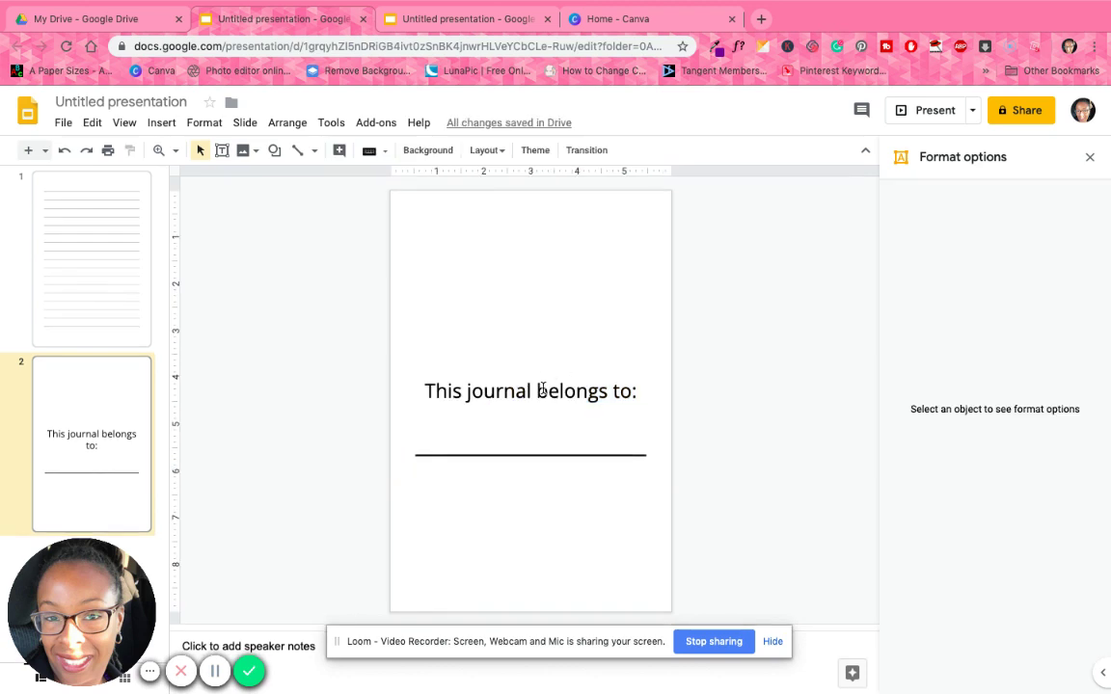
left_click(546, 365)
left_click_drag(546, 366, 548, 283)
left_click(675, 325)
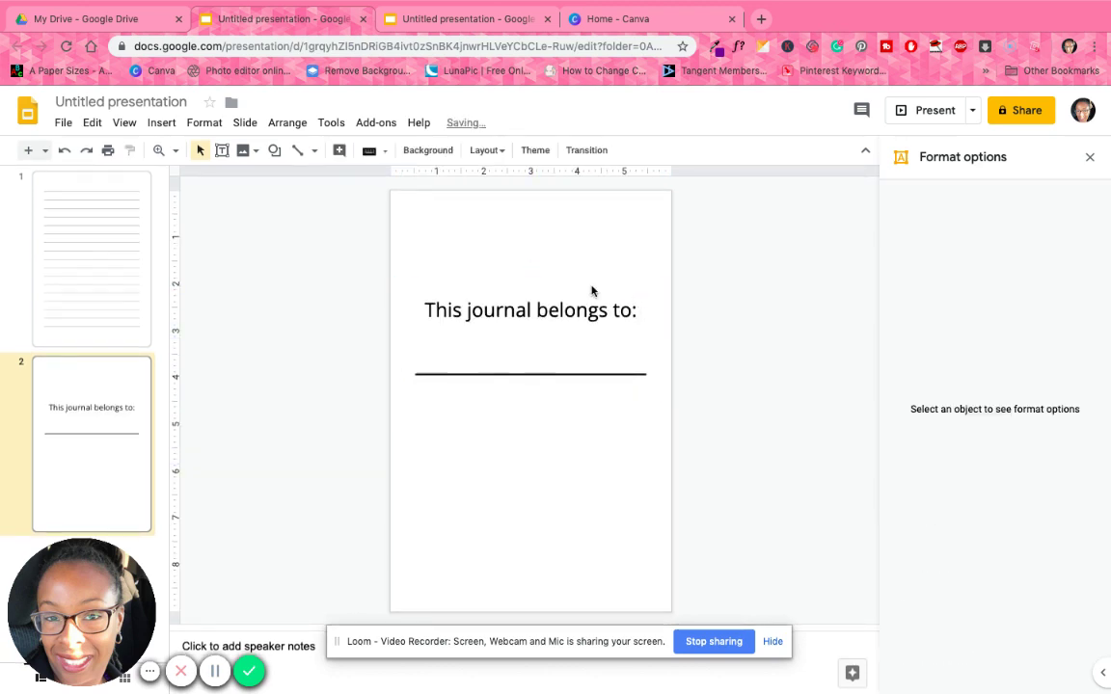
left_click(580, 286)
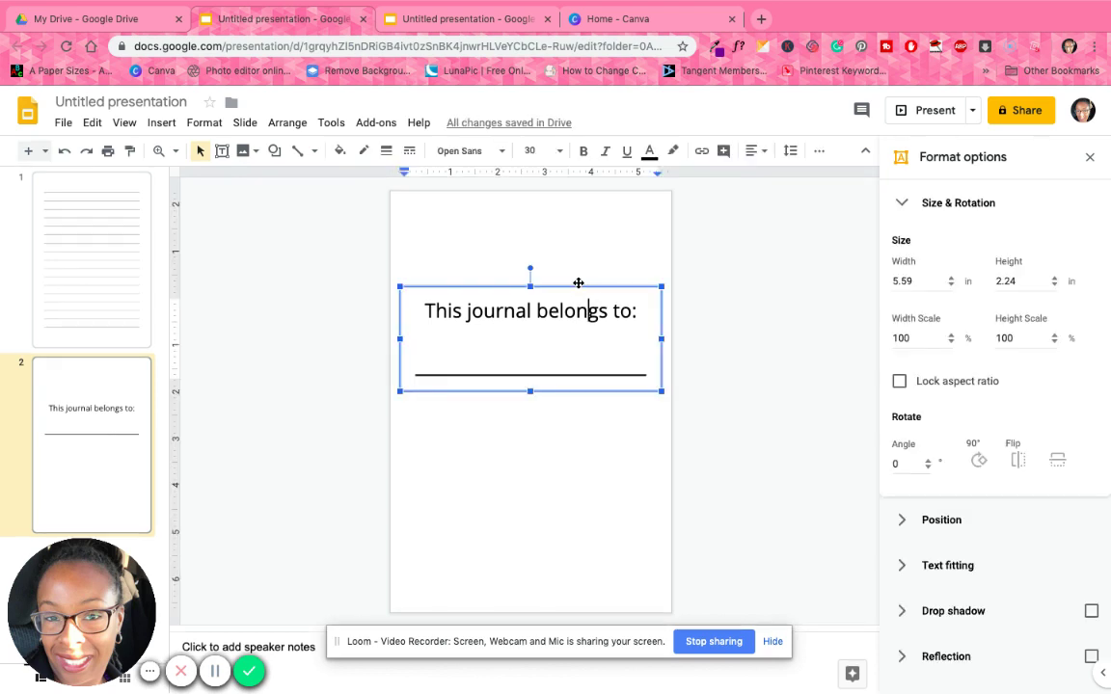
left_click_drag(578, 285, 579, 347)
left_click(745, 318)
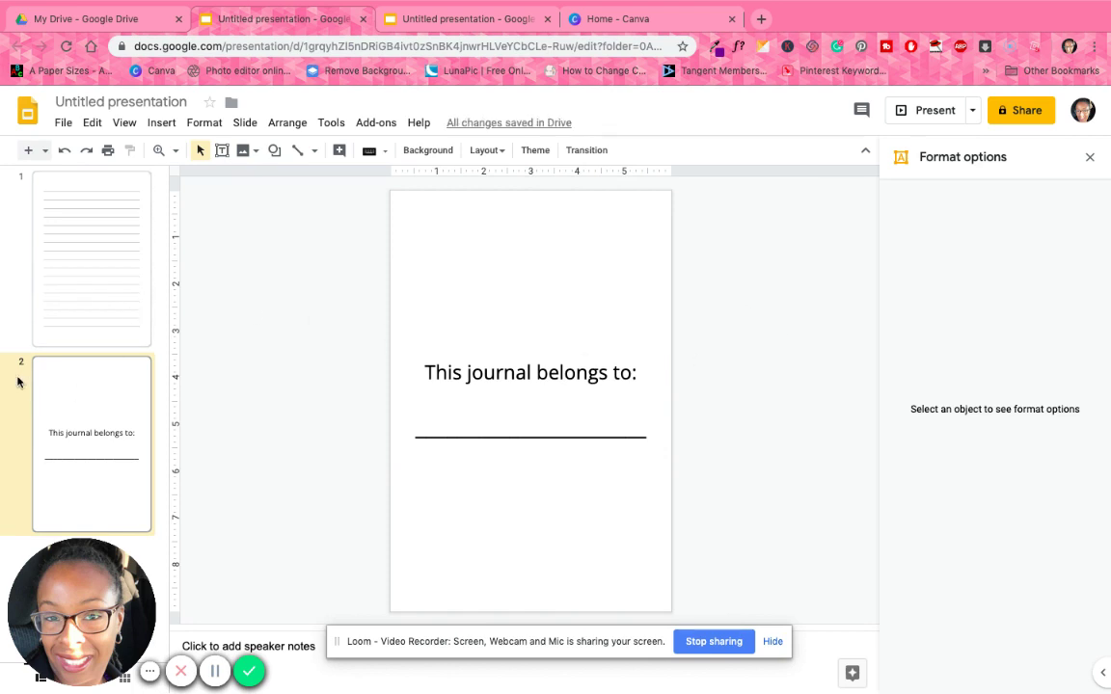
- Move the title slide ahead of the lined slide and duplicate the lined slide
left_click_drag(44, 387, 75, 229)
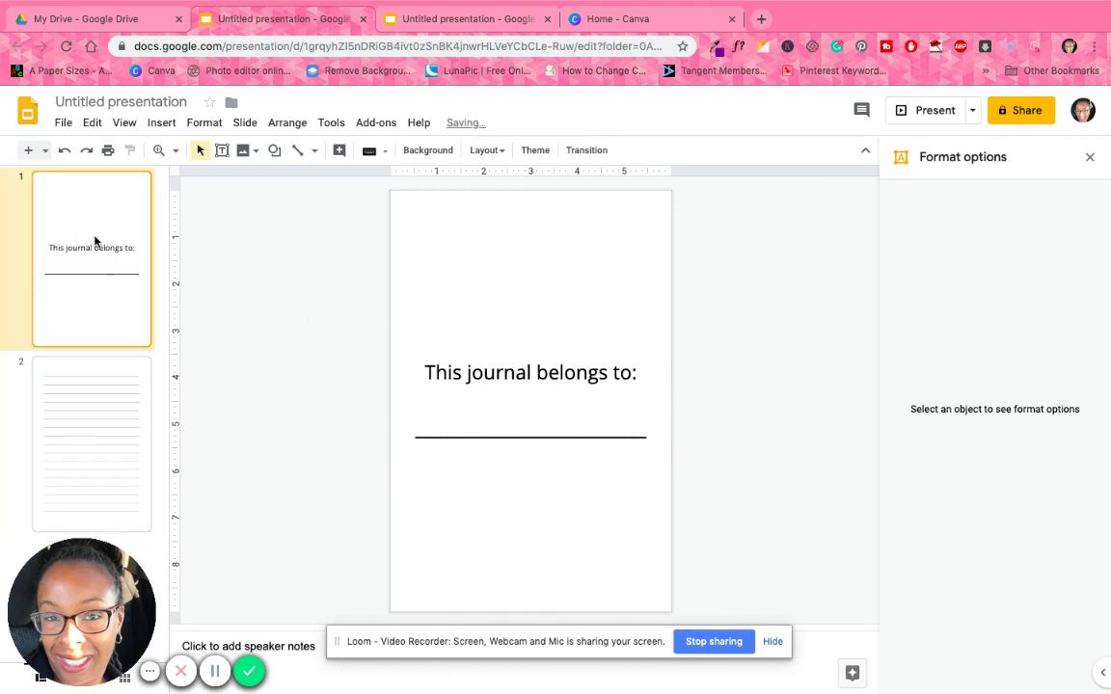
left_click(107, 406)
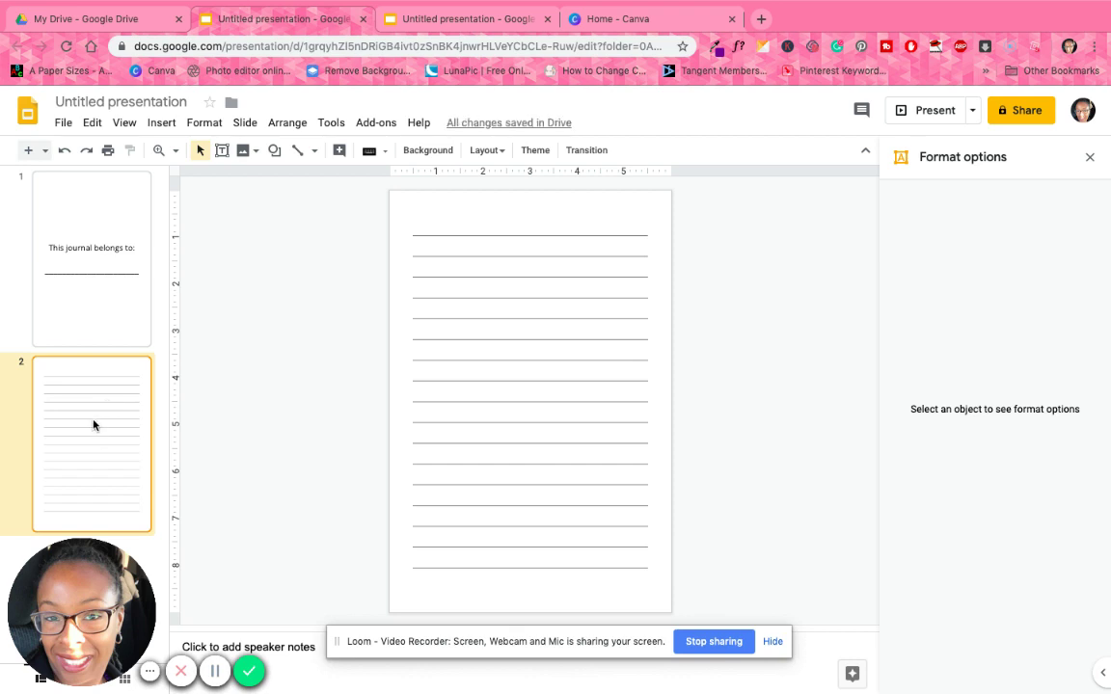
right_click(93, 425)
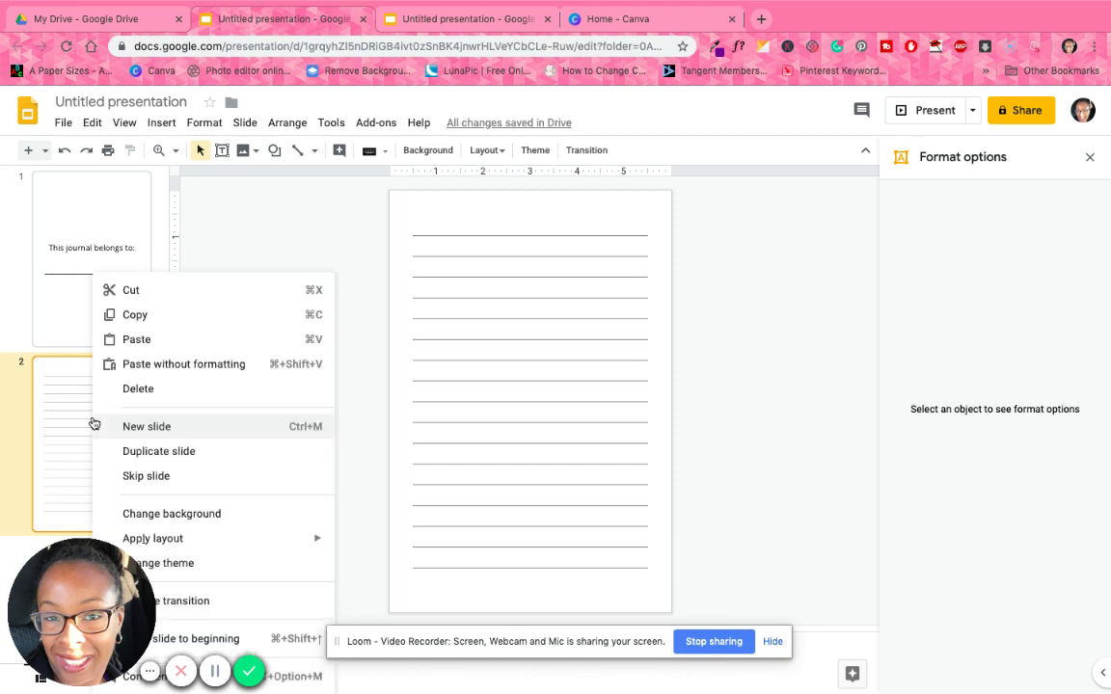
left_click(154, 449)
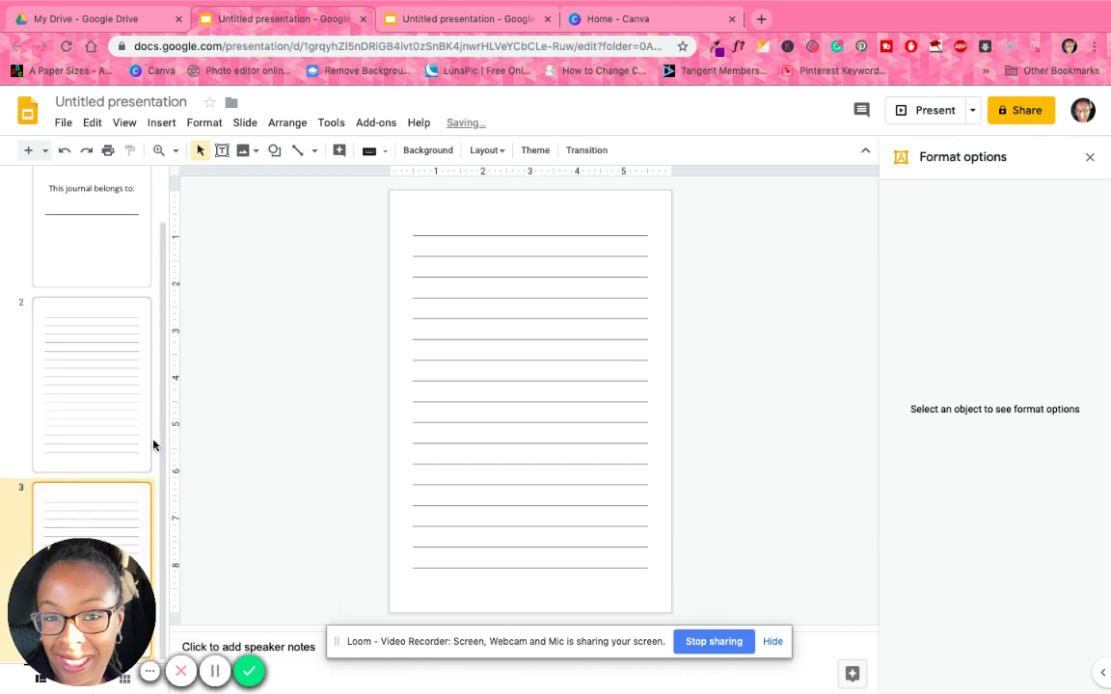
- Select both lined slides, 2 and 3, and duplicate them together
left_click(84, 353)
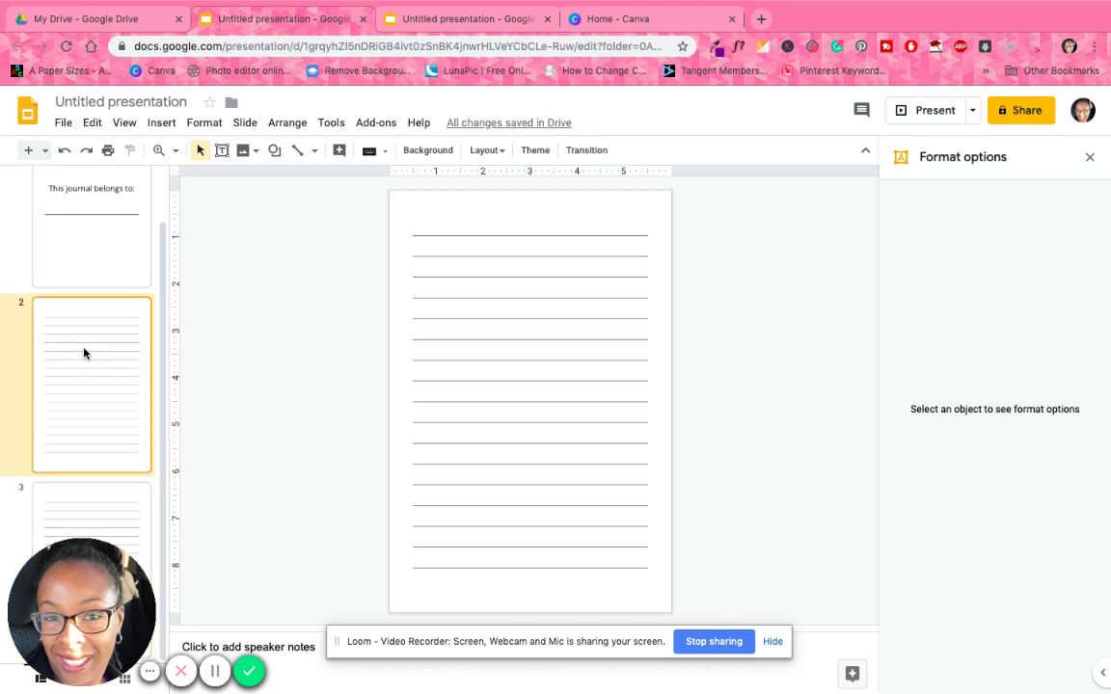
left_click(115, 511, "shift")
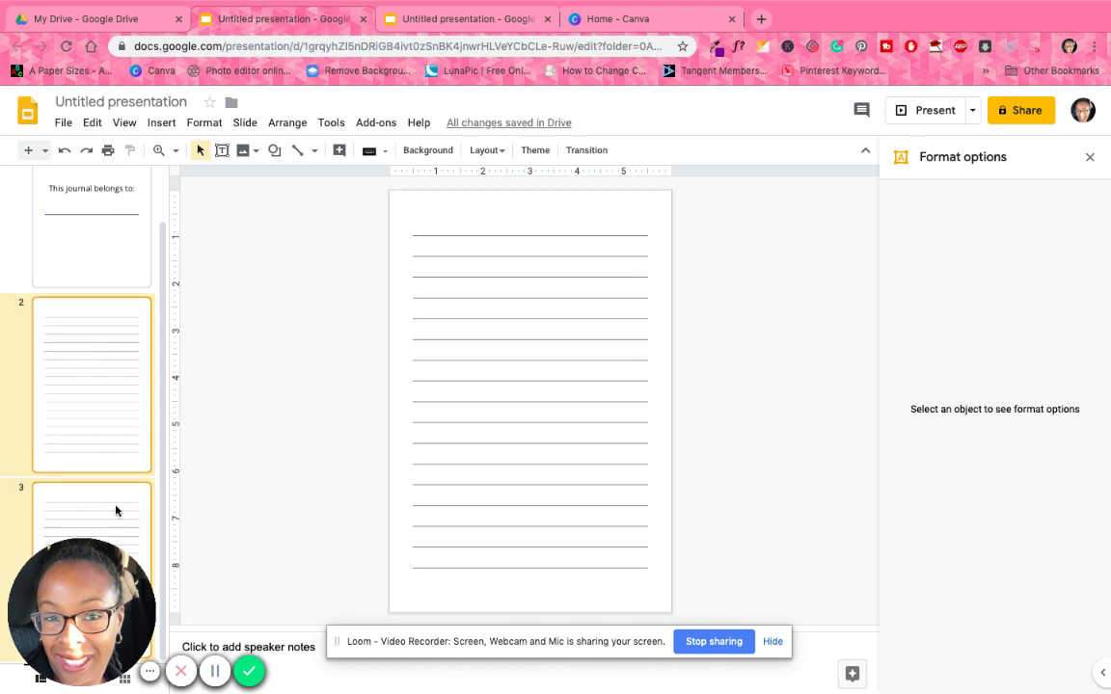
right_click(98, 433)
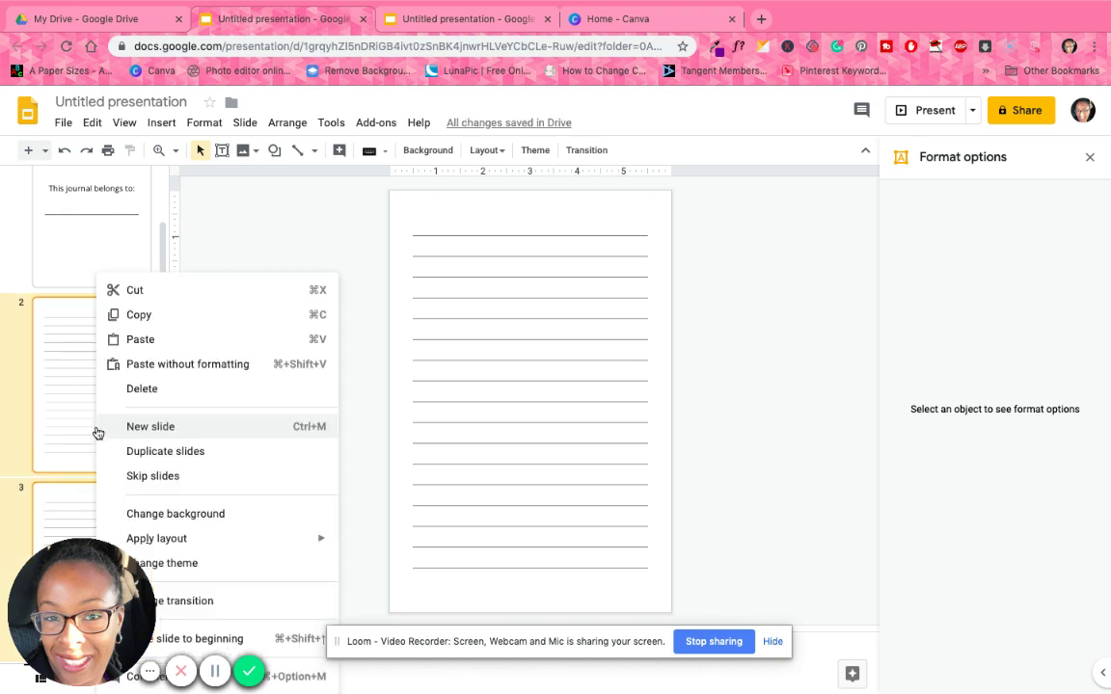
left_click(156, 452)
left_click_drag(159, 422, 170, 174)
scroll(136, 461, "down", 5)
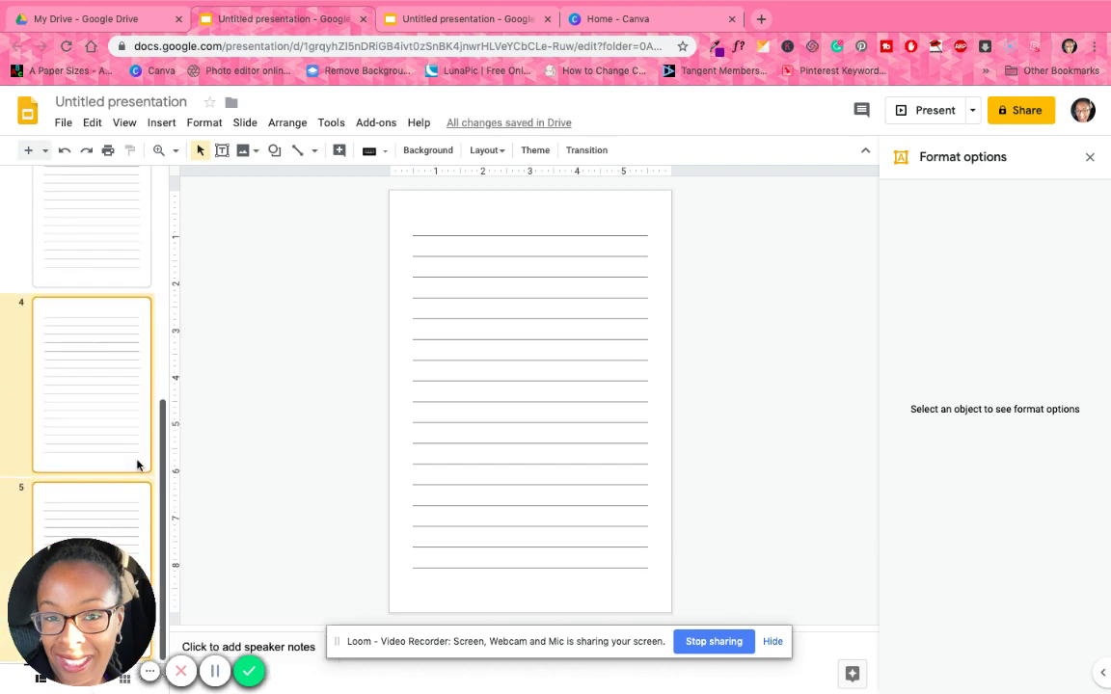
scroll(155, 386, "up", 5)
scroll(168, 248, "up", 2)
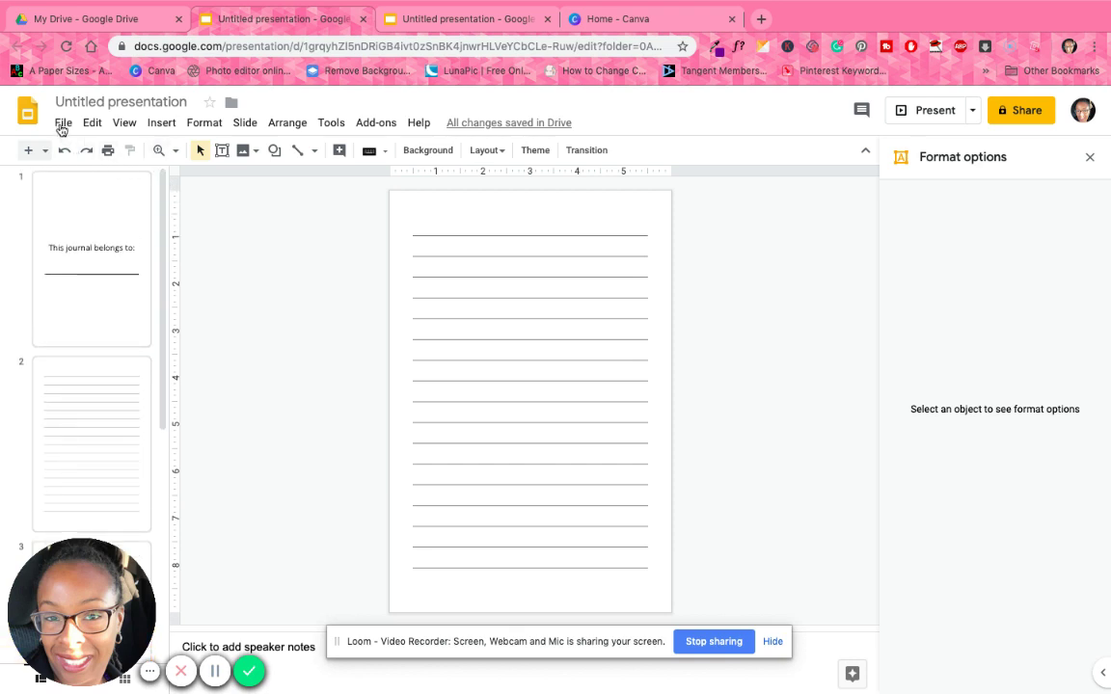
- Rename the presentation as "My first journal"
left_click(81, 101)
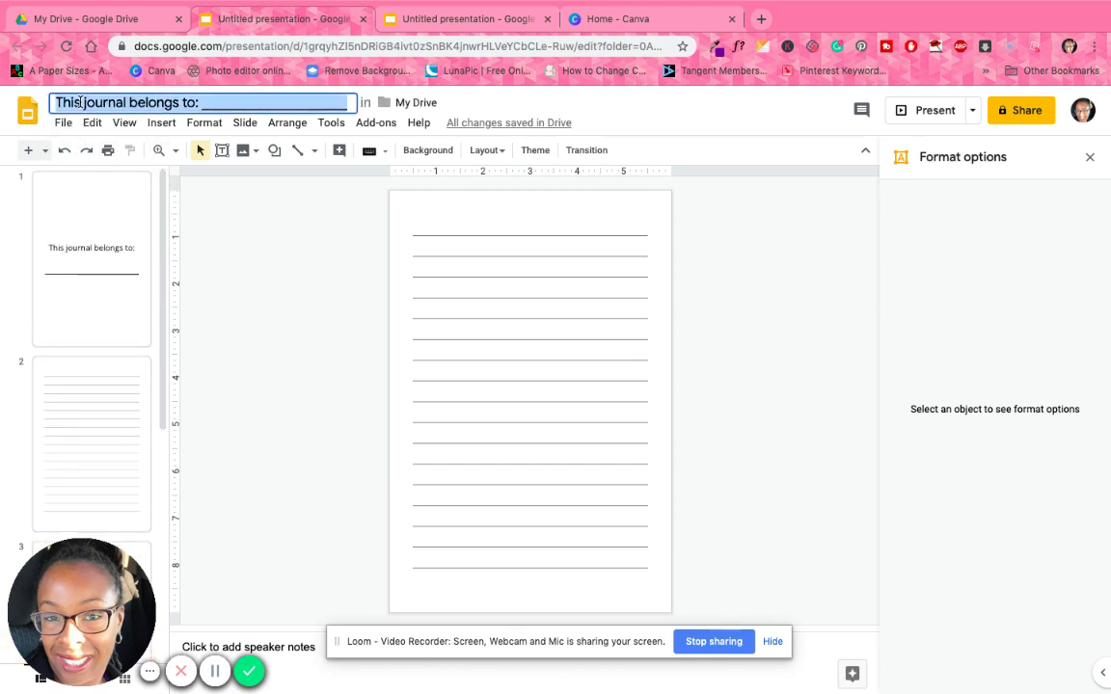
key("BackSpace")
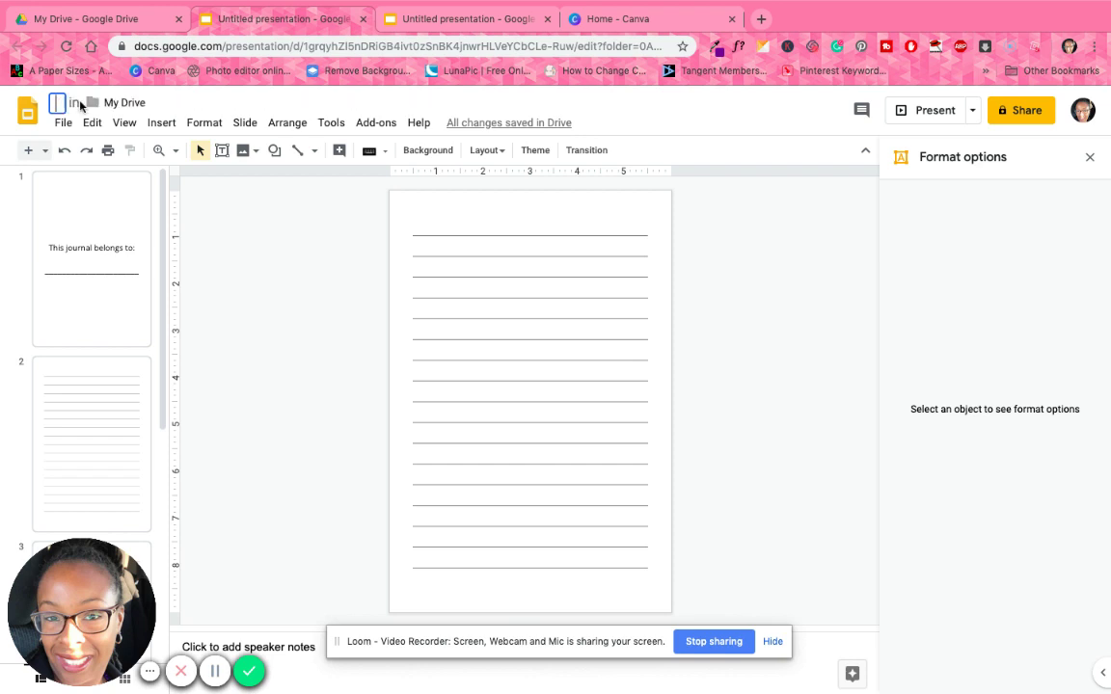
type("My first journal")
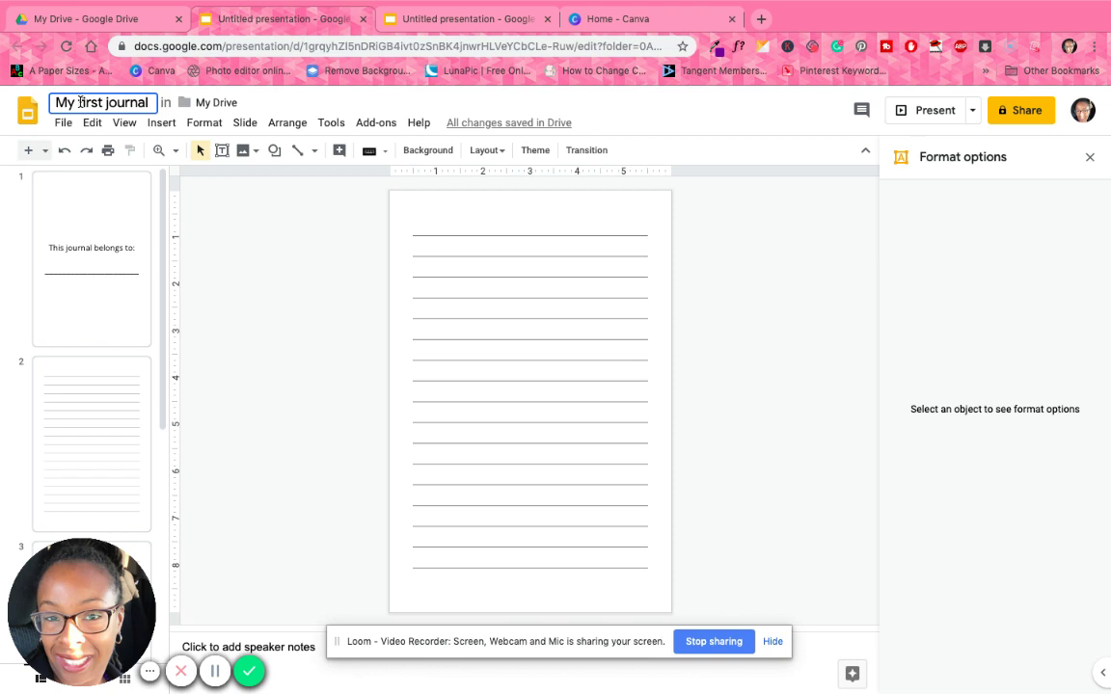
left_click(318, 227)
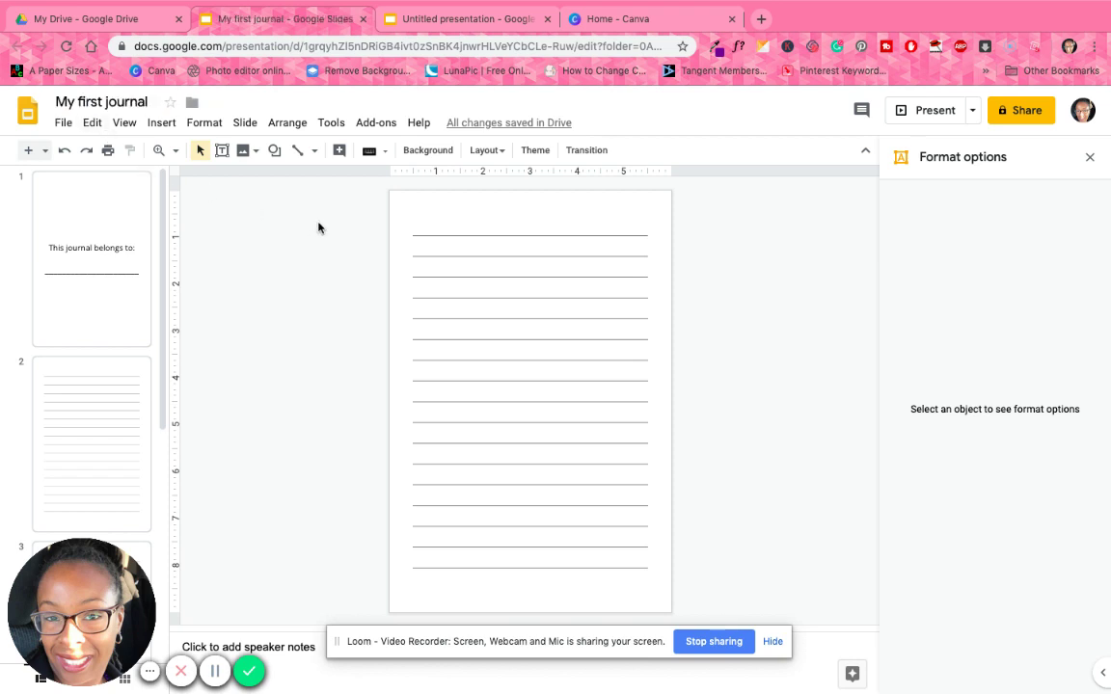
left_click(63, 124)
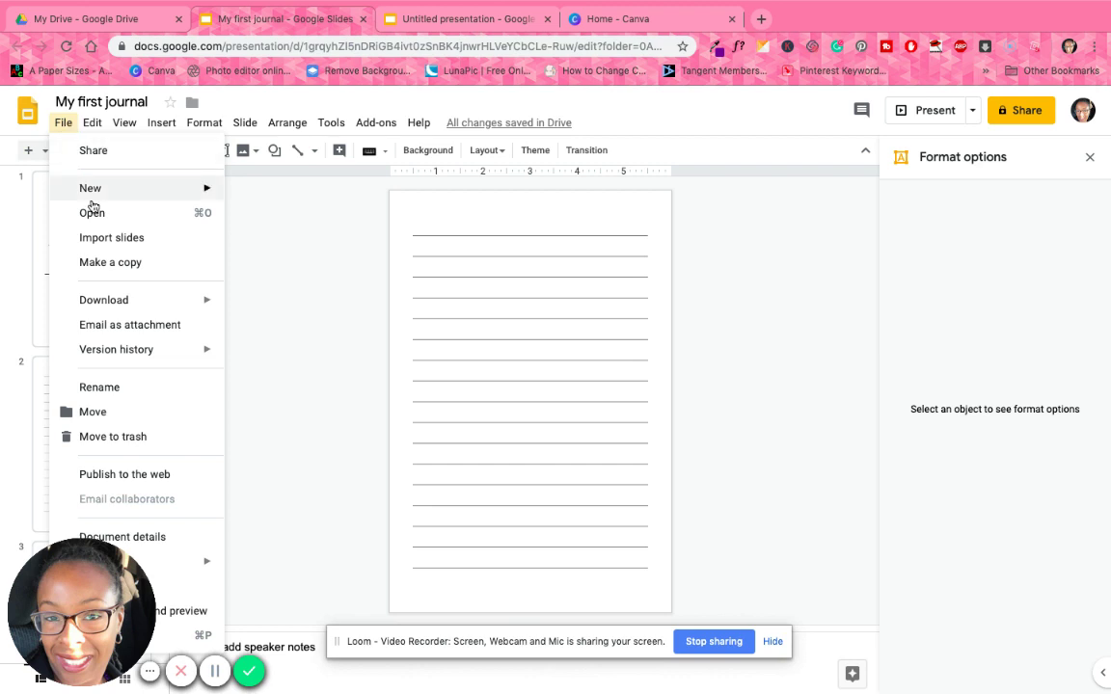
mouse_move(101, 292)
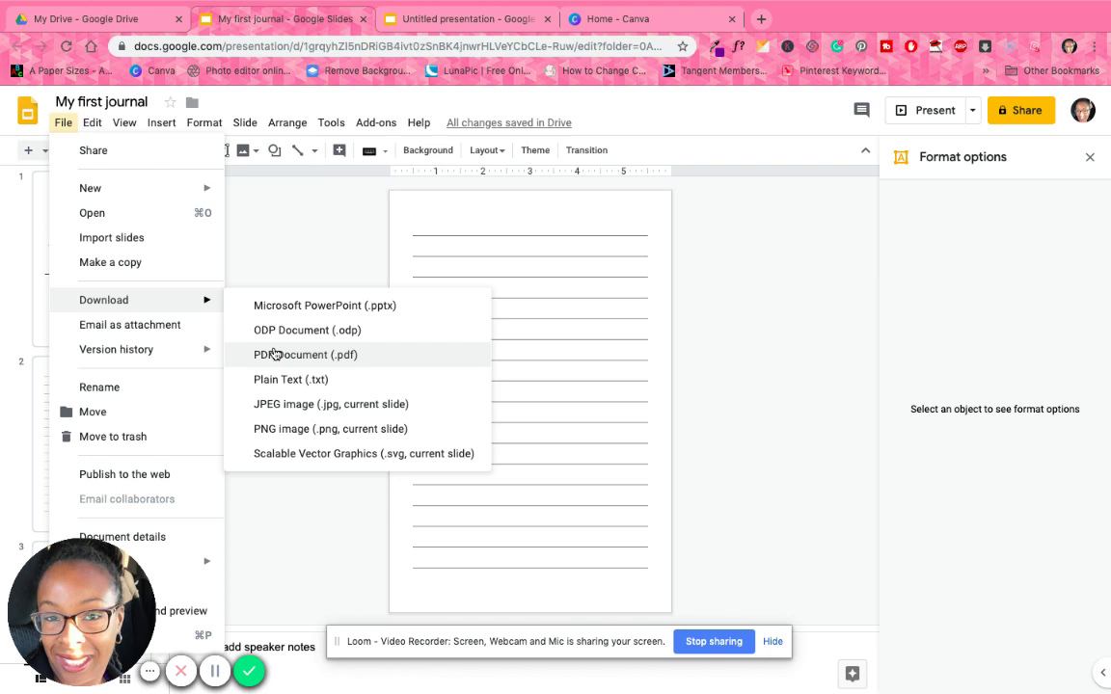
left_click(271, 215)
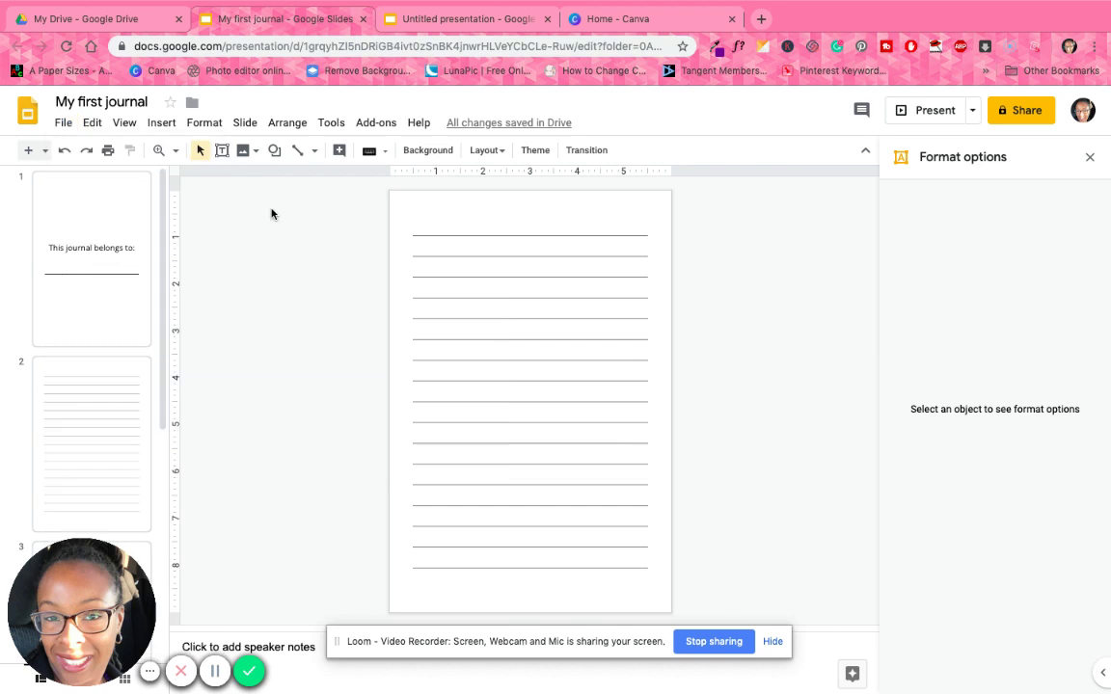